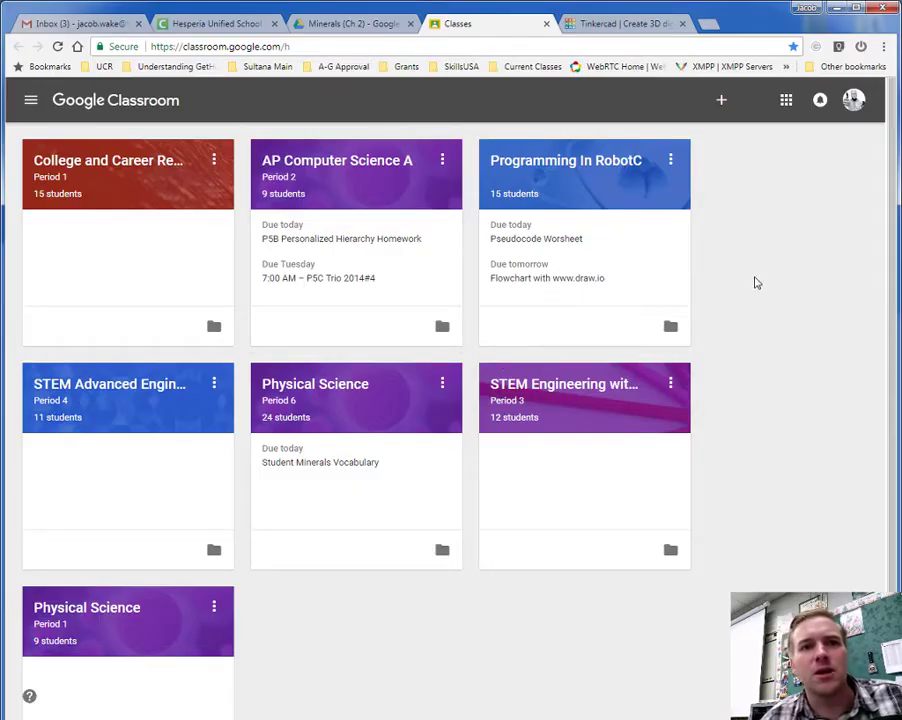
# - Close the Minerals (Ch 2) and Hesperia Unified School browser tabs
pyautogui.middleClick(294, 30)
pyautogui.middleClick(178, 30)
# - Close the mail tab and scroll the College and Career Readiness stream to the tinkerCAD announcement
pyautogui.click(138, 23)
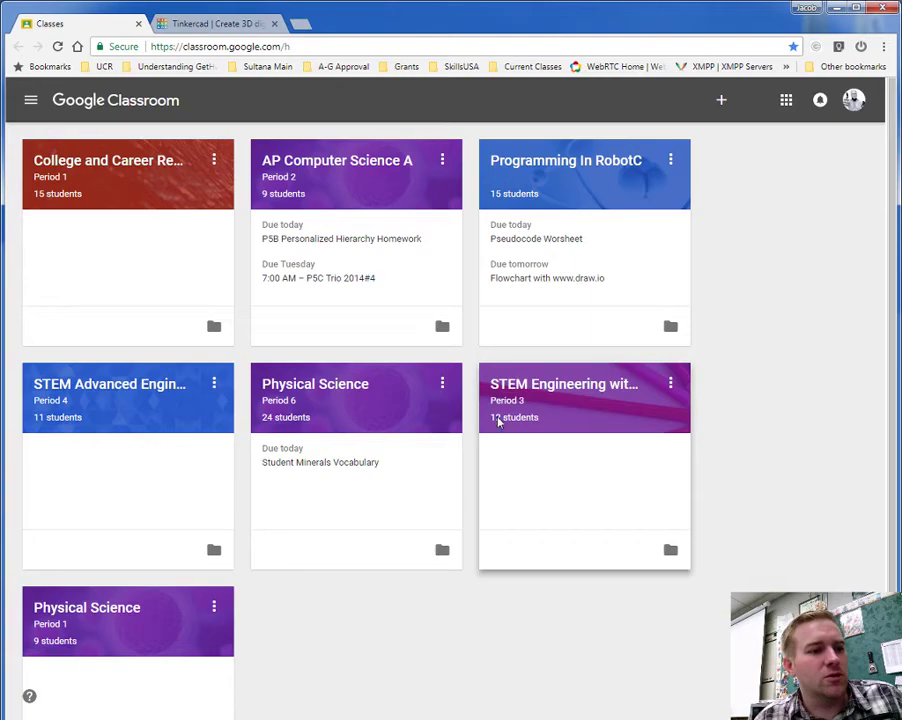
pyautogui.click(87, 168)
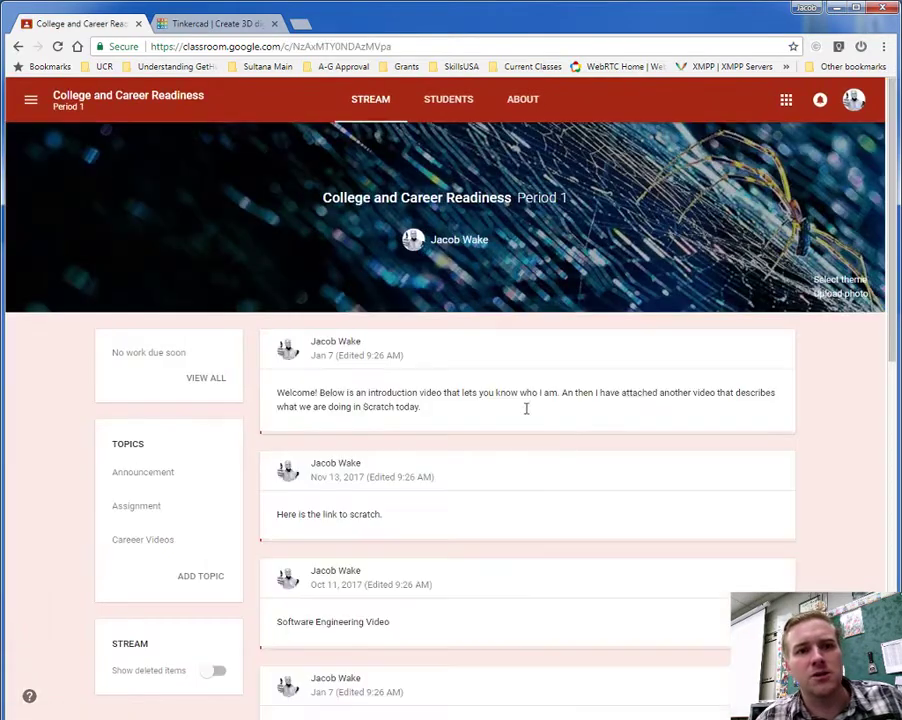
pyautogui.scroll(-3, 824, 390)
pyautogui.scroll(1, 824, 390)
pyautogui.scroll(-10, 824, 390)
pyautogui.scroll(-20, 822, 392)
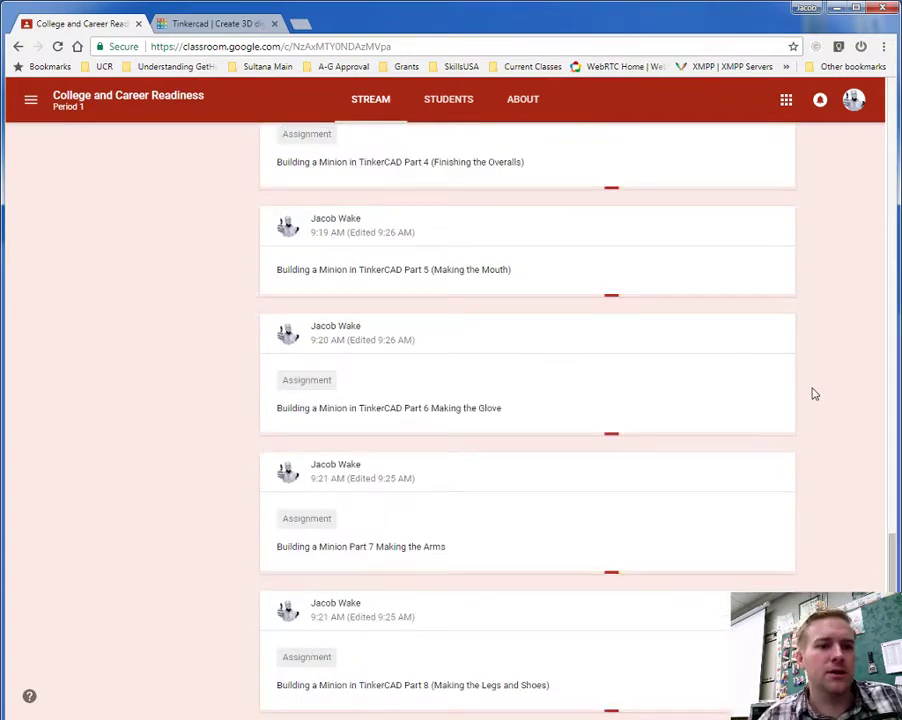
pyautogui.scroll(-4, 815, 394)
pyautogui.scroll(-3, 817, 396)
pyautogui.scroll(3, 812, 375)
pyautogui.scroll(2, 765, 399)
pyautogui.scroll(-9, 765, 399)
pyautogui.scroll(-8, 762, 396)
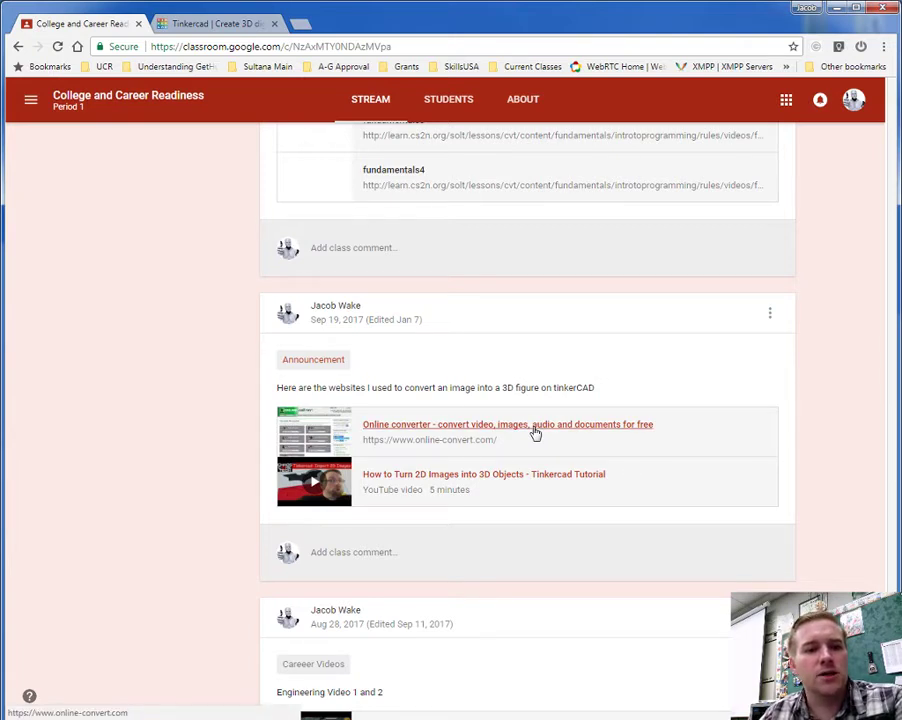
# - Open the announcement's Online converter link, view its site, then return to the class stream
pyautogui.click(535, 432)
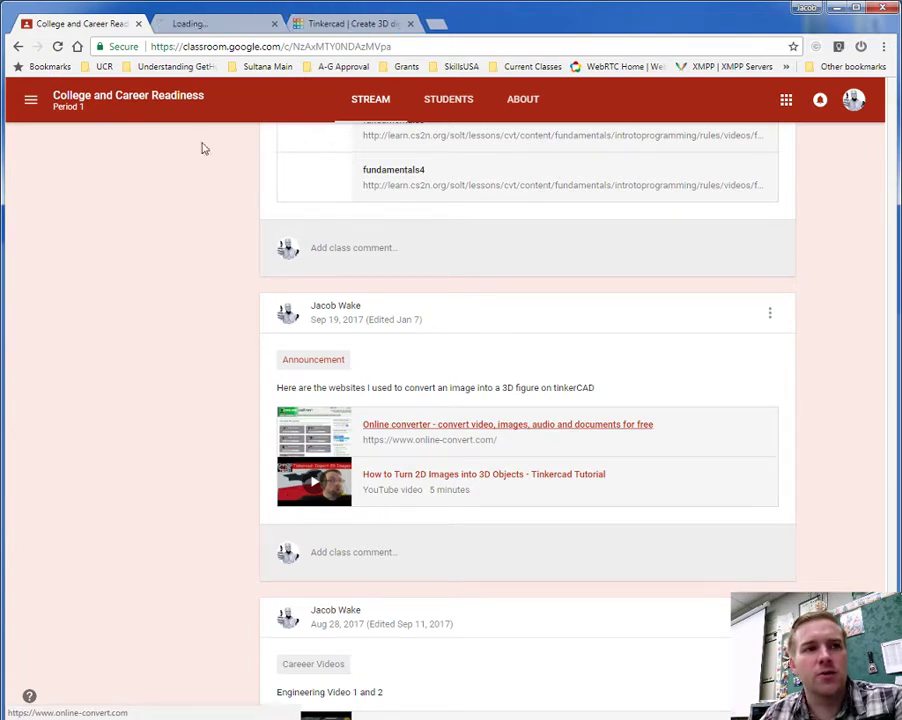
pyautogui.click(191, 25)
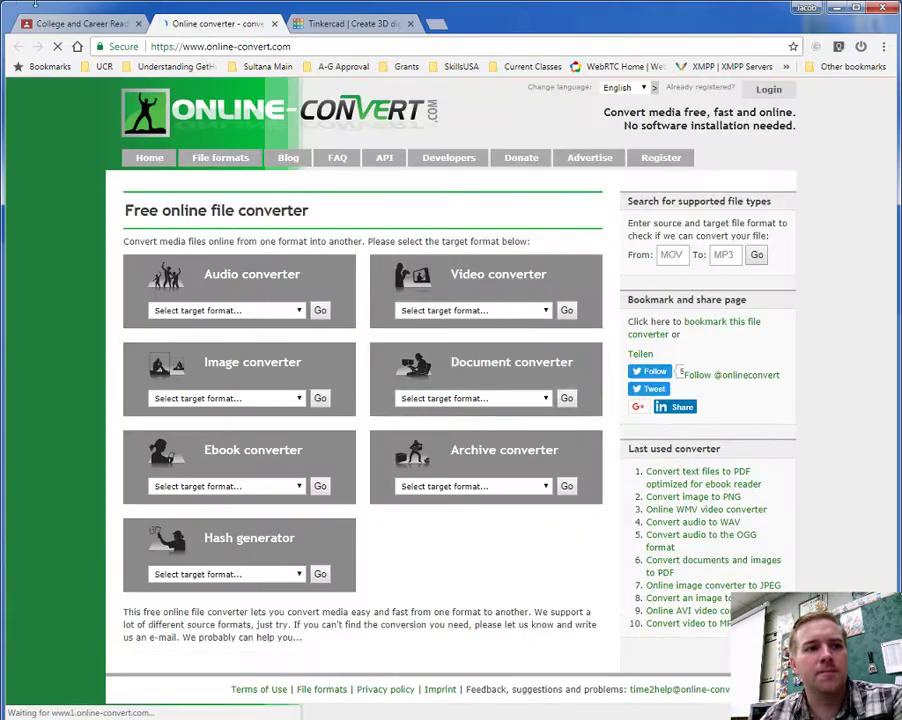
pyautogui.click(80, 24)
# - In a new tab, search Google Images for 'pinky and the brain black and white silhouette'
pyautogui.click(437, 25)
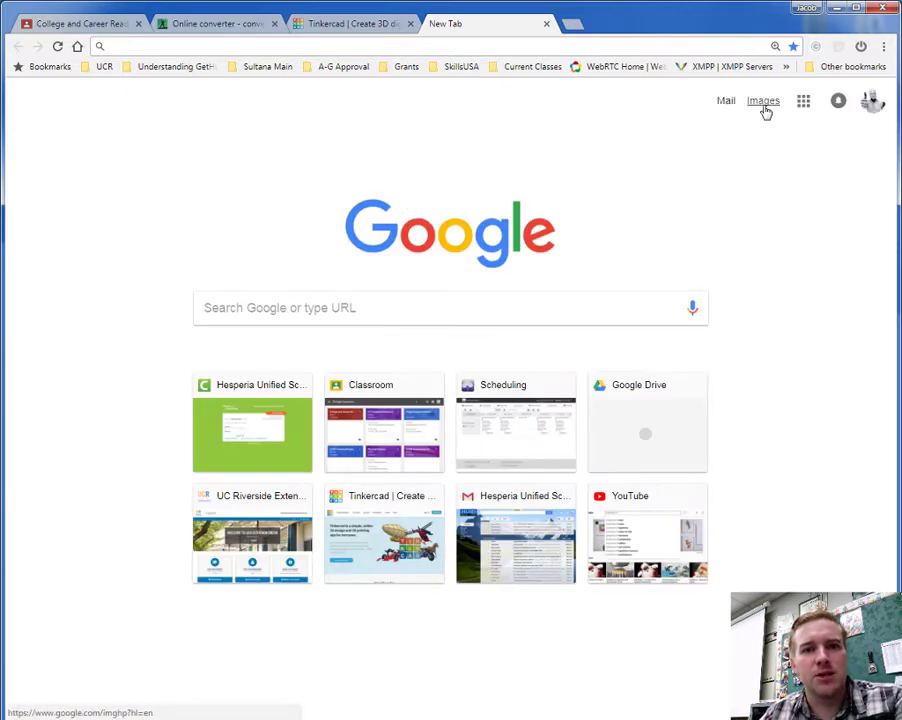
pyautogui.click(763, 104)
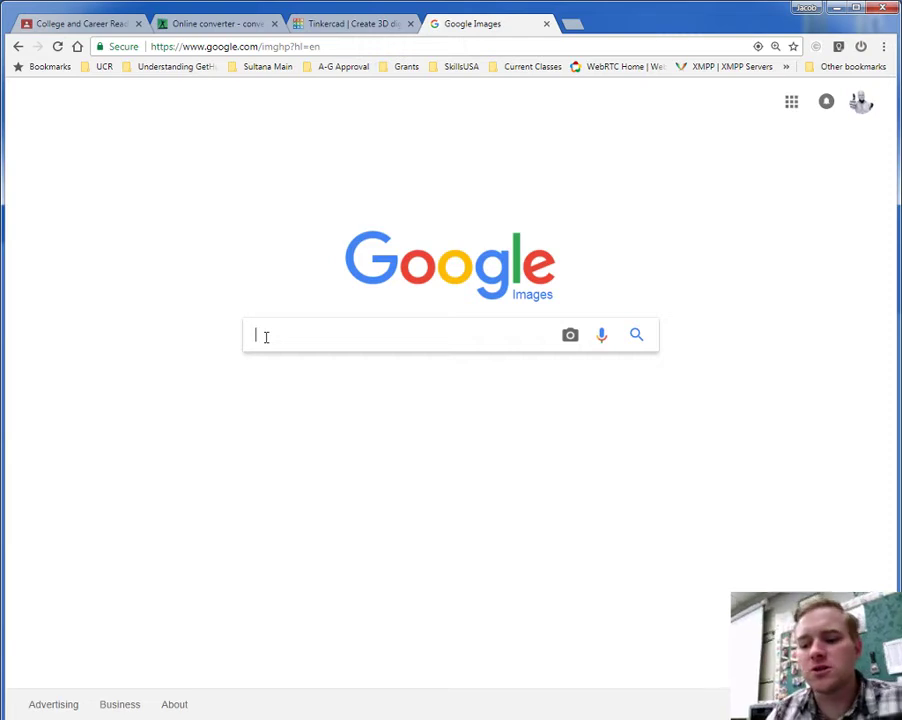
pyautogui.write('si')
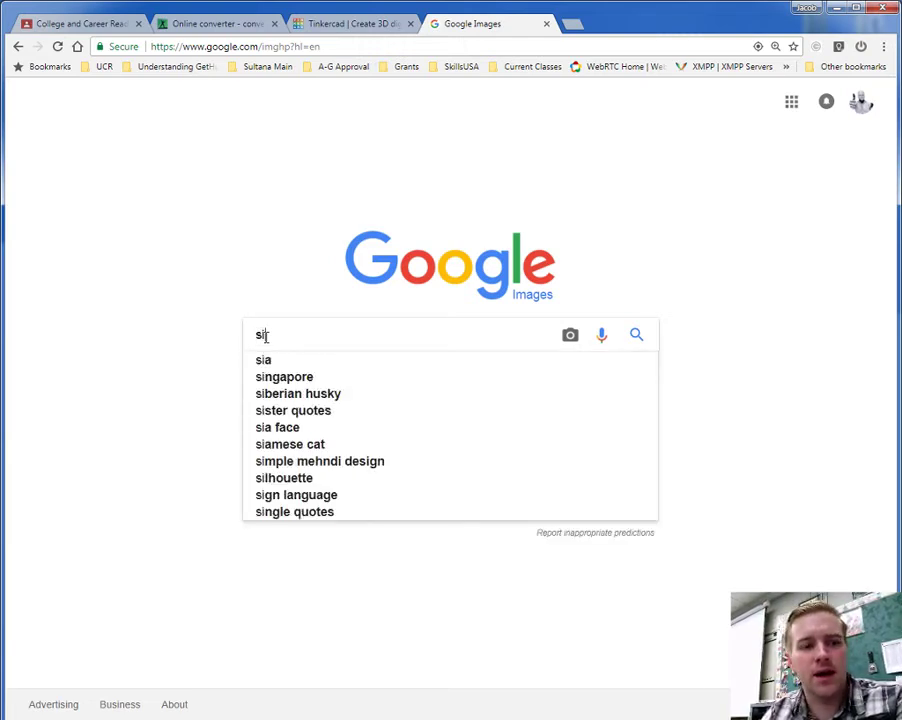
pyautogui.press('BackSpace')
pyautogui.press('BackSpace')
pyautogui.write('pinky and the brain black an')
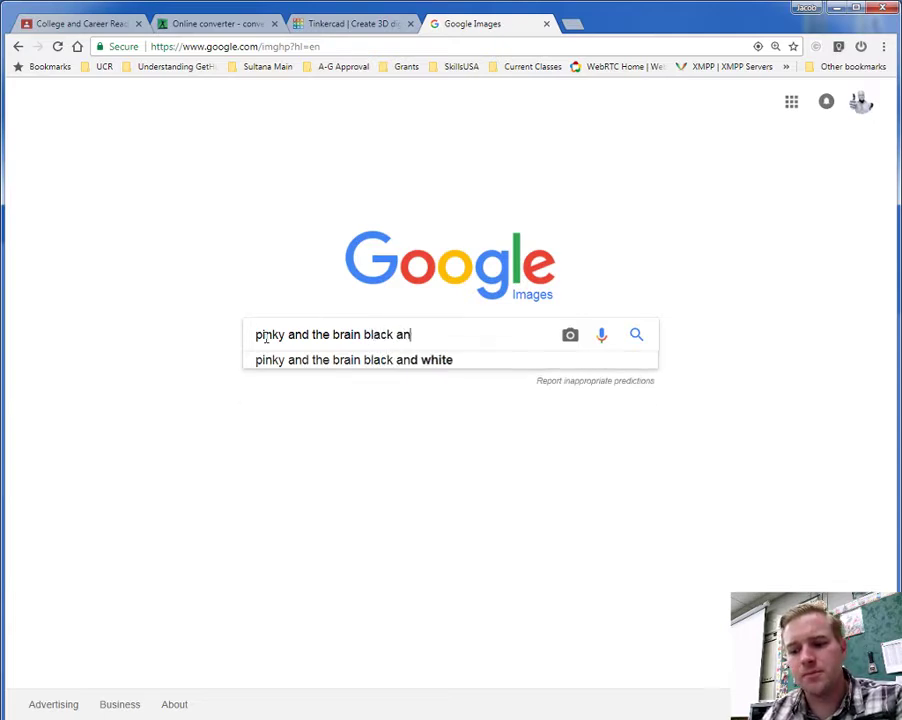
pyautogui.write('d white silhouette')
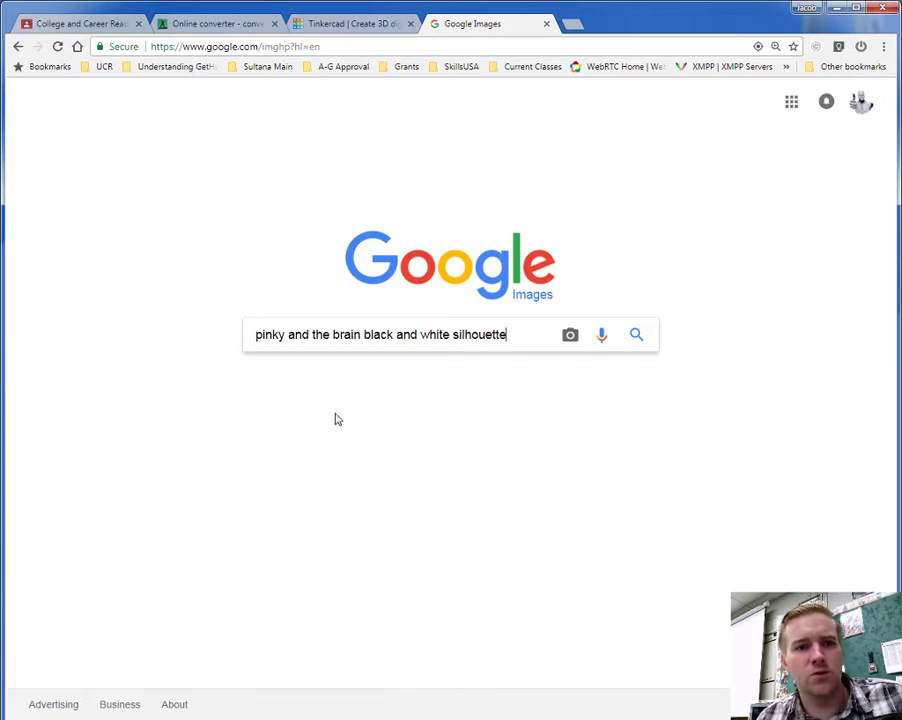
pyautogui.click(640, 335)
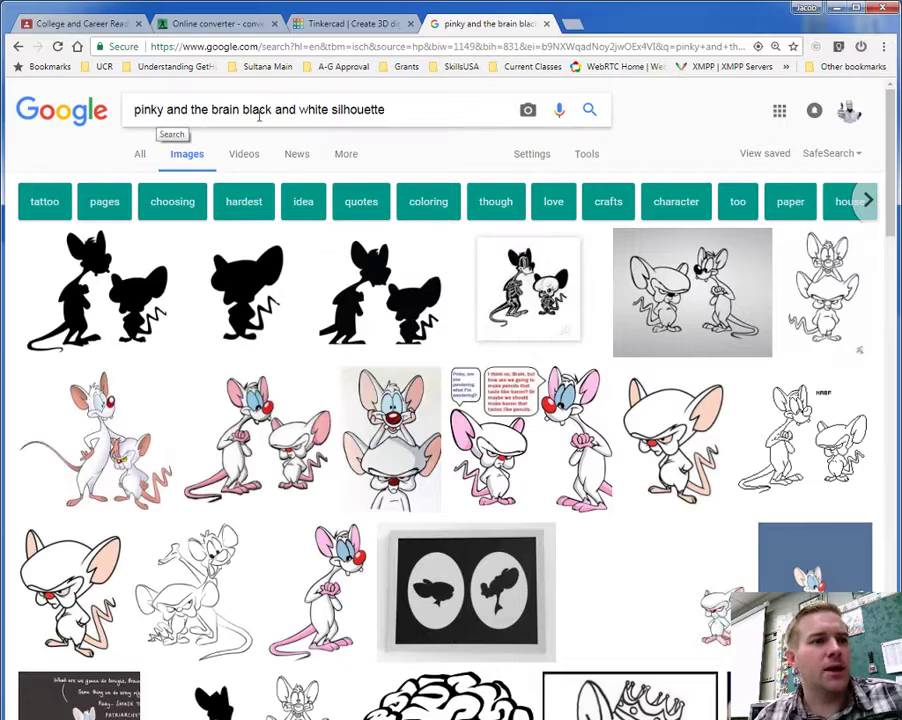
# - Change the search to Scooby Doo black and white silhouettes and preview the sitting Scooby silhouette
pyautogui.moveTo(238, 112); pyautogui.dragTo(118, 117)
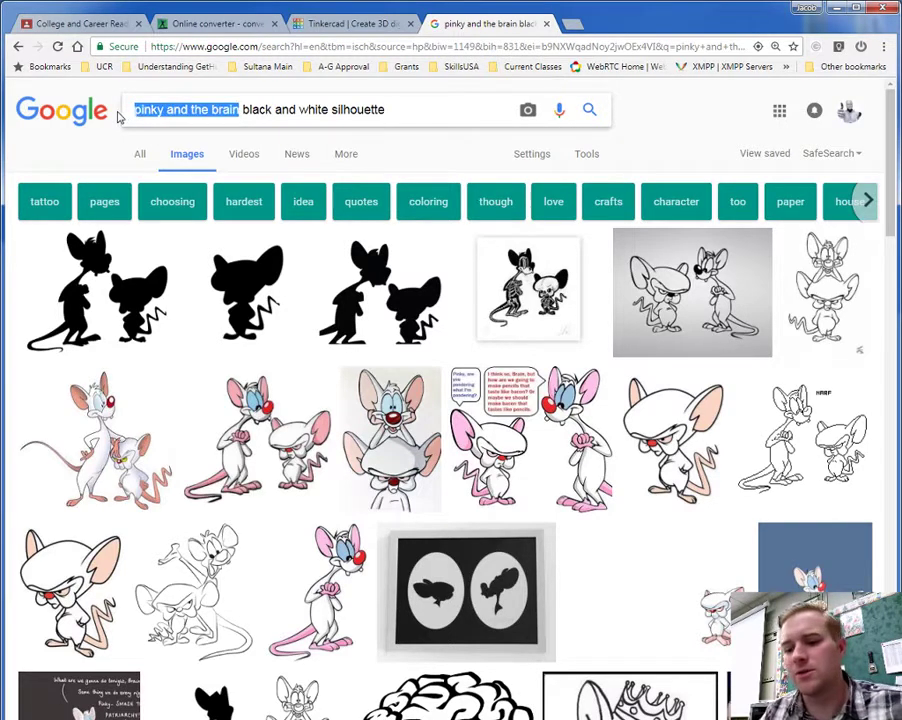
pyautogui.write('scooby ')
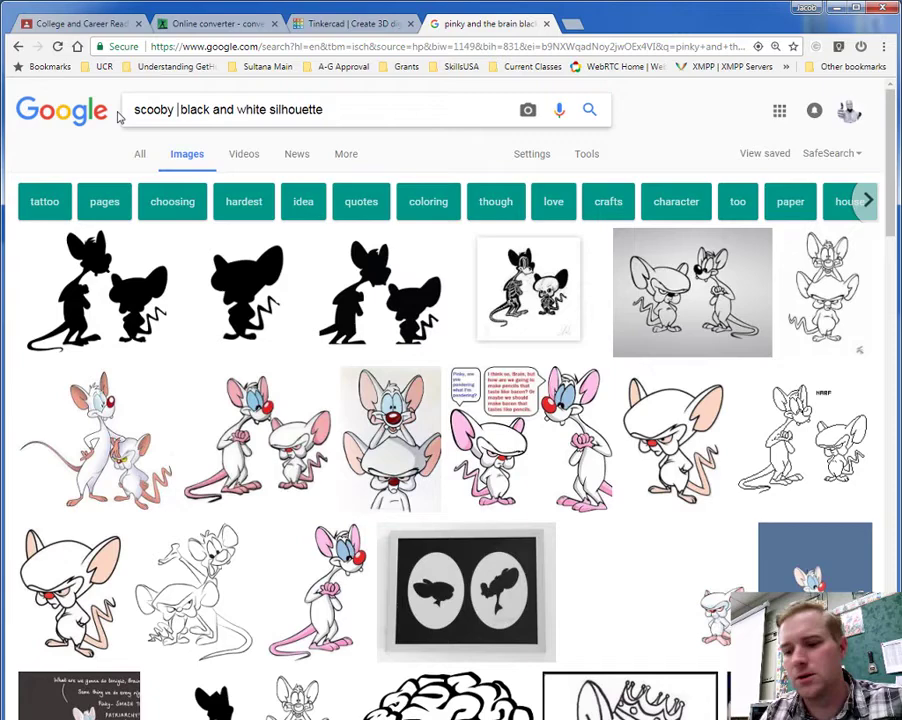
pyautogui.write('doo')
pyautogui.press('Return')
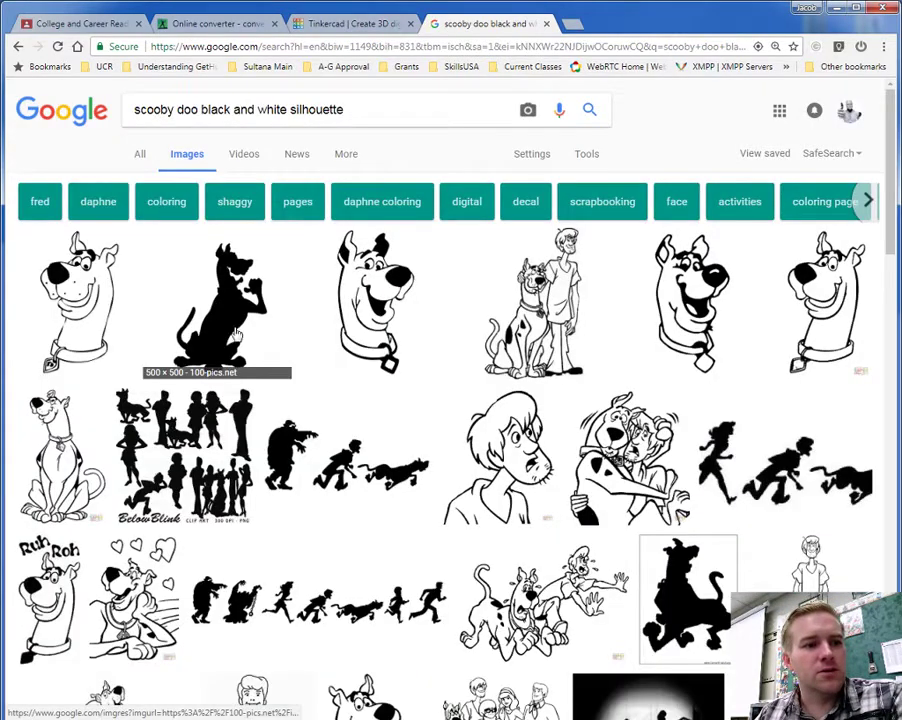
pyautogui.click(218, 305)
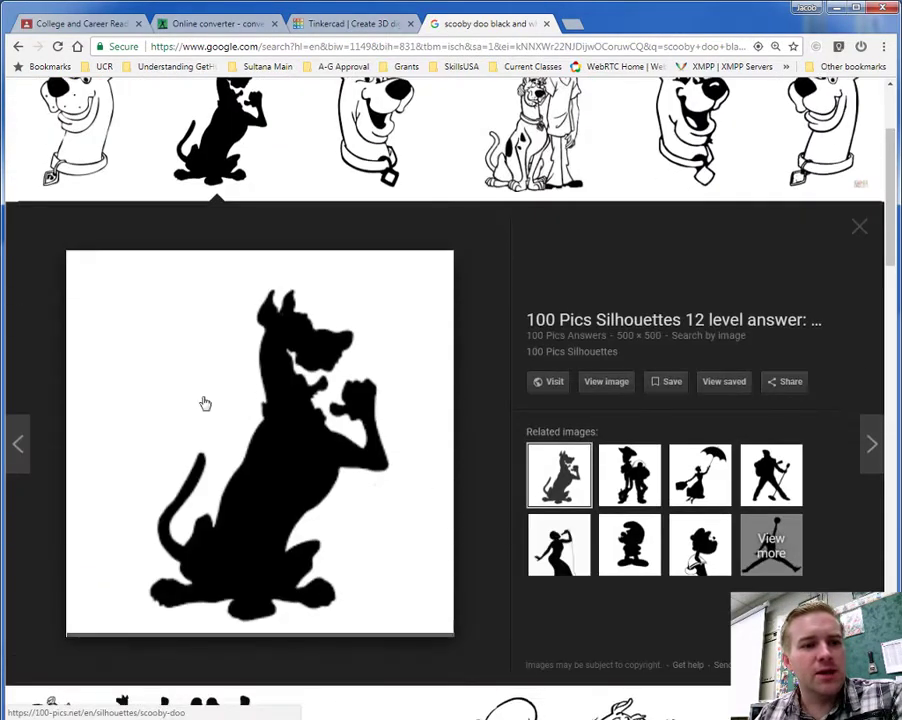
pyautogui.click(604, 386)
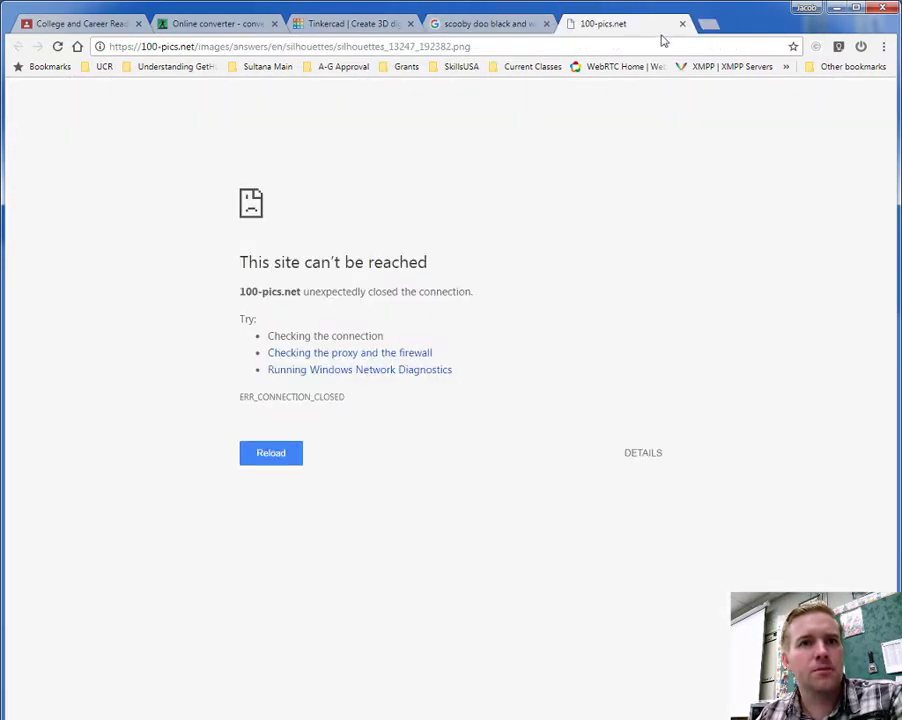
pyautogui.click(682, 24)
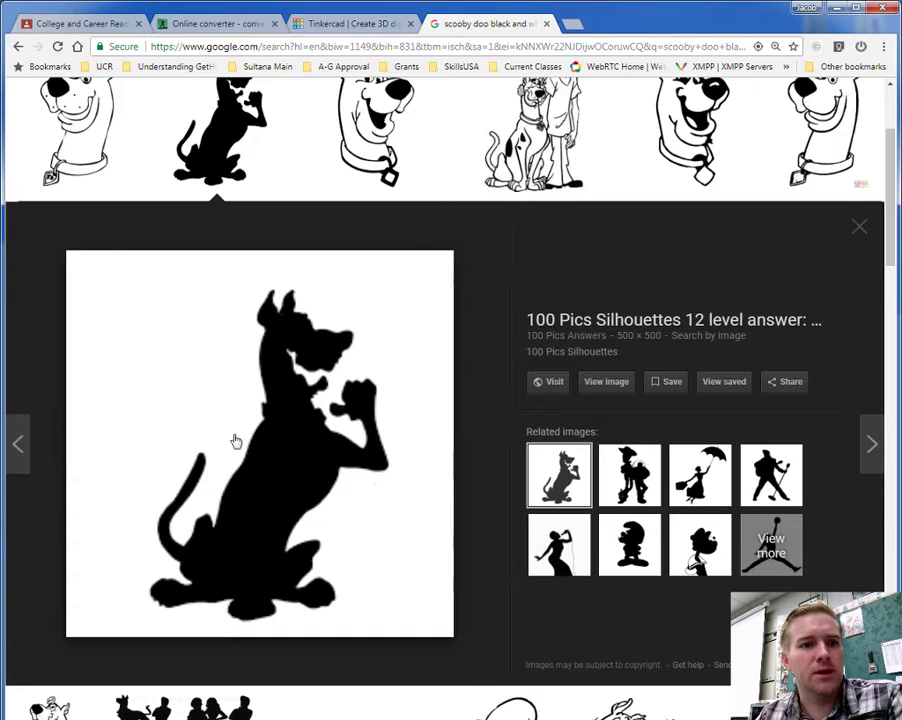
# - Save the Scooby silhouette preview image as ScoobyDoo.png
pyautogui.rightClick(302, 383)
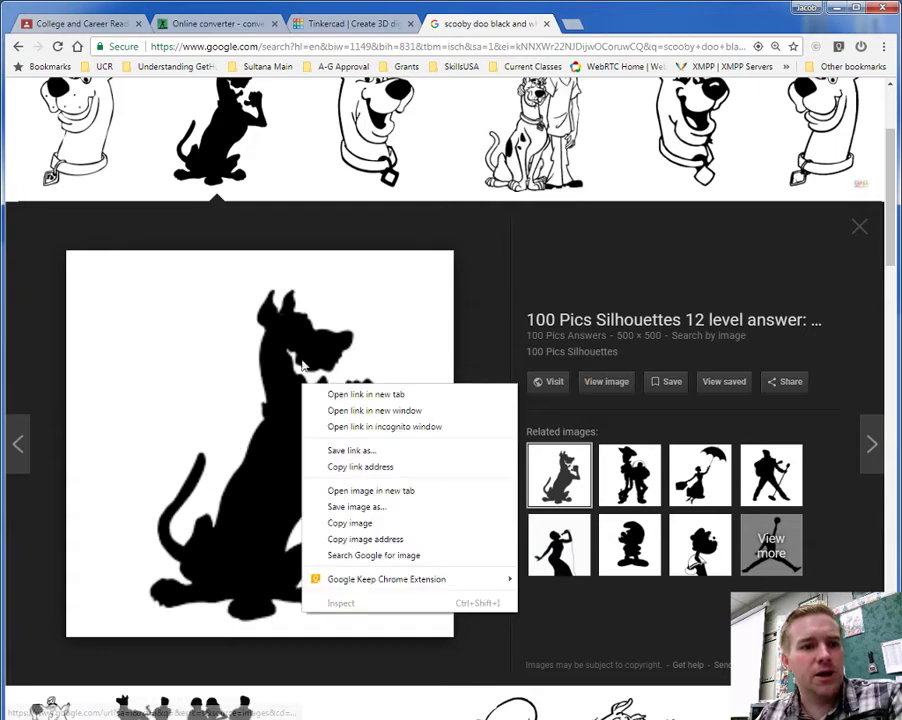
pyautogui.click(370, 507)
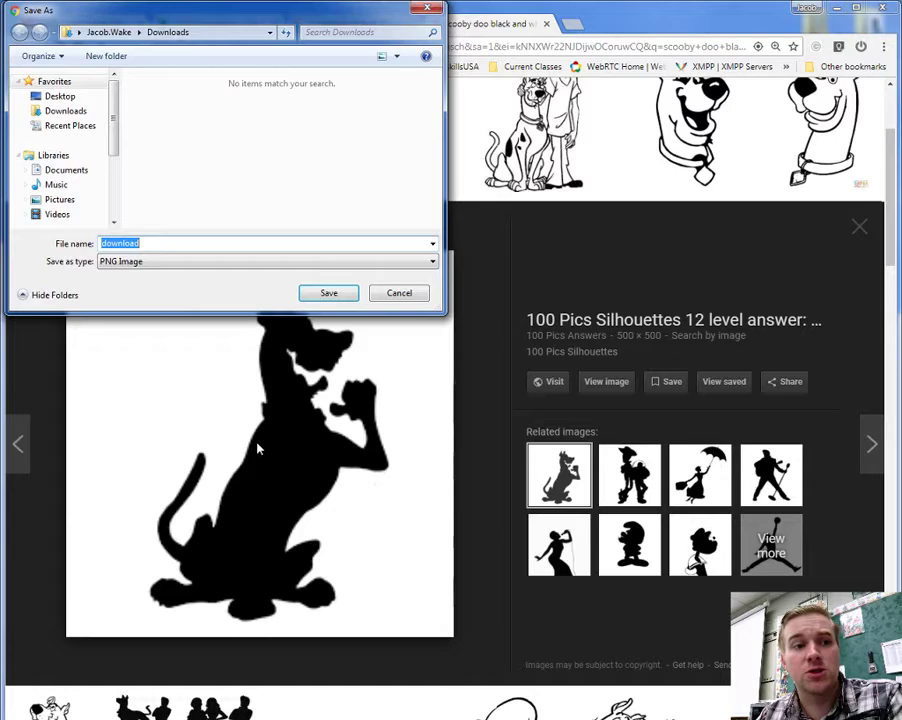
pyautogui.write('ScoobyDoo')
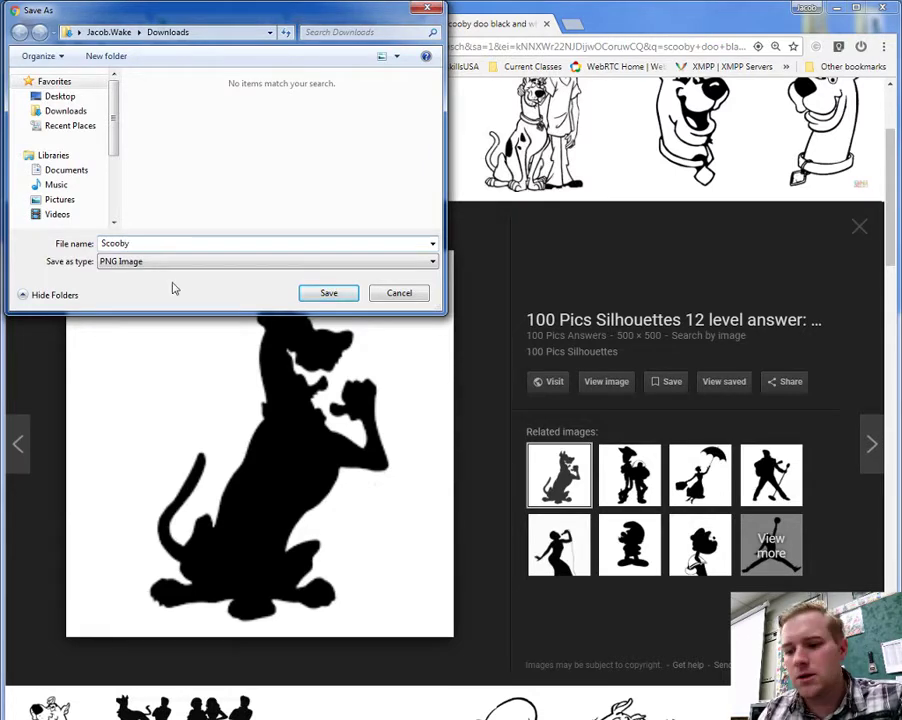
pyautogui.click(326, 294)
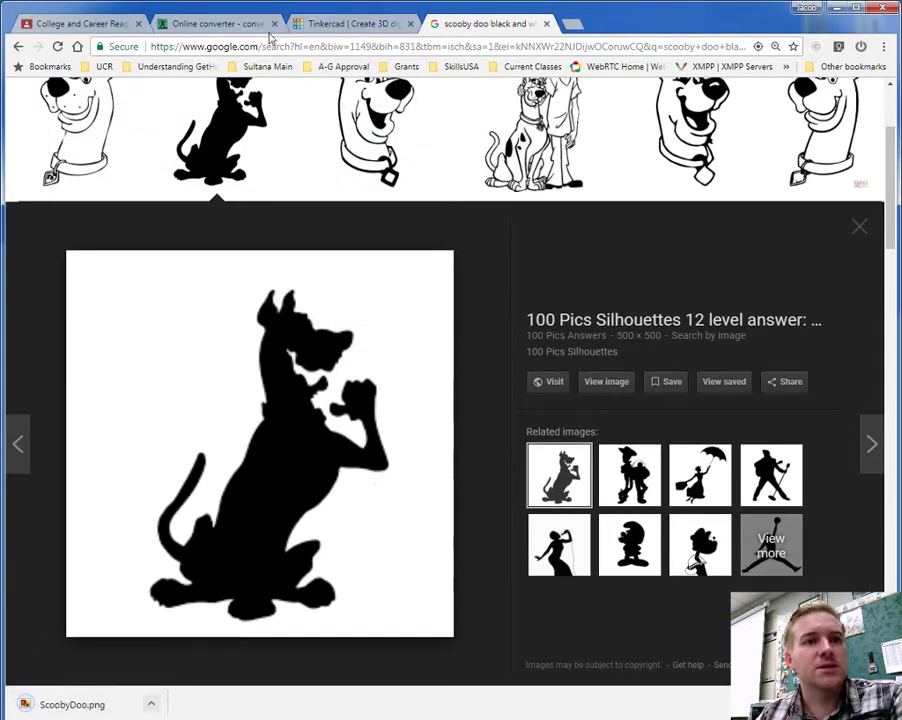
# - Pick 'Convert to SVG' from Online-Convert's image converter list and go to that converter
pyautogui.click(347, 28)
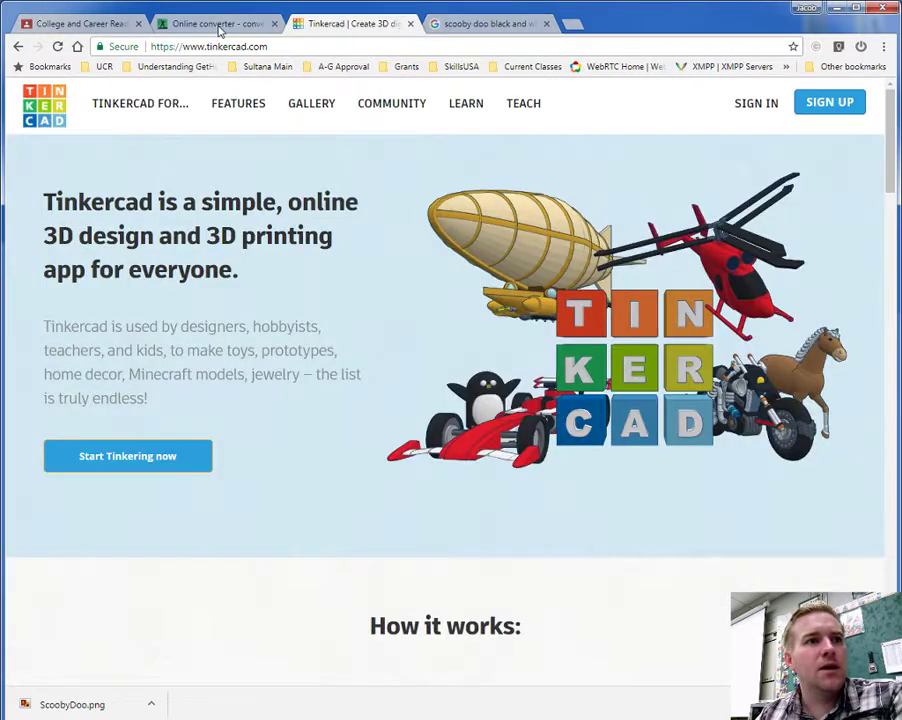
pyautogui.click(218, 25)
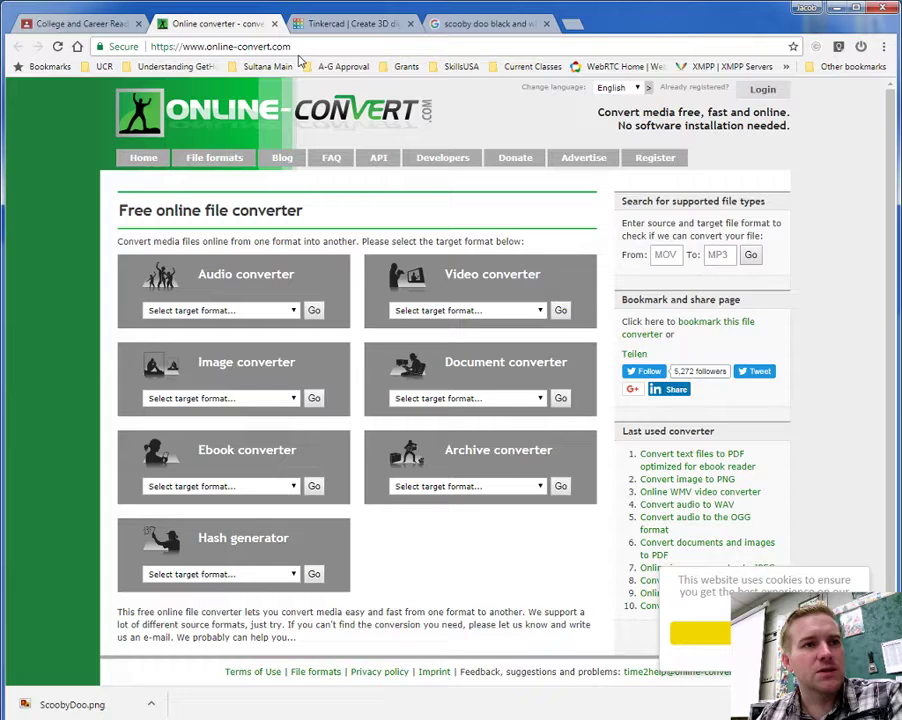
pyautogui.click(293, 399)
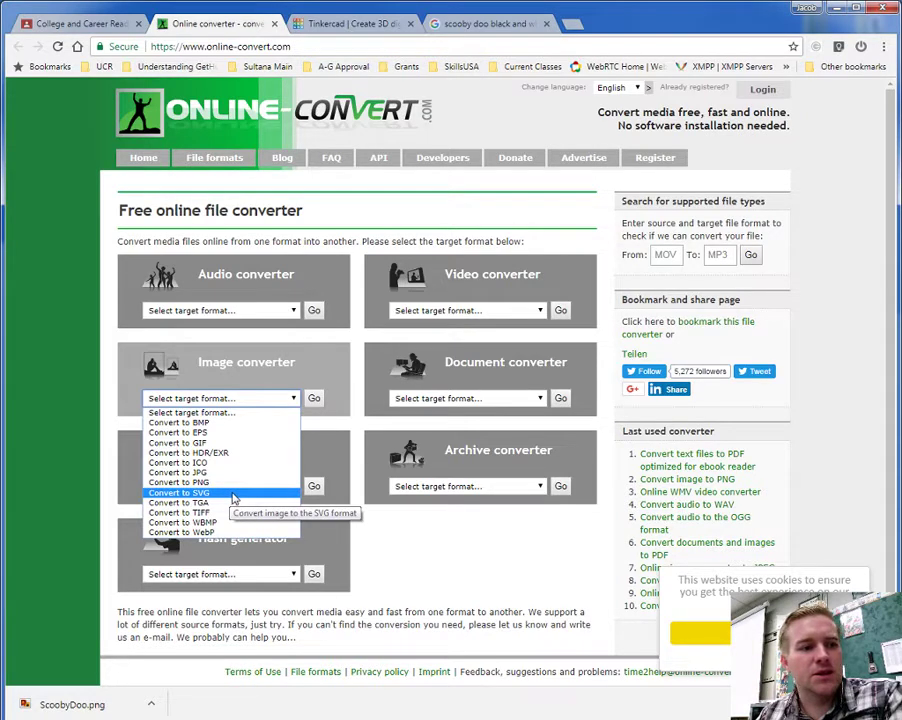
pyautogui.click(234, 493)
pyautogui.click(312, 397)
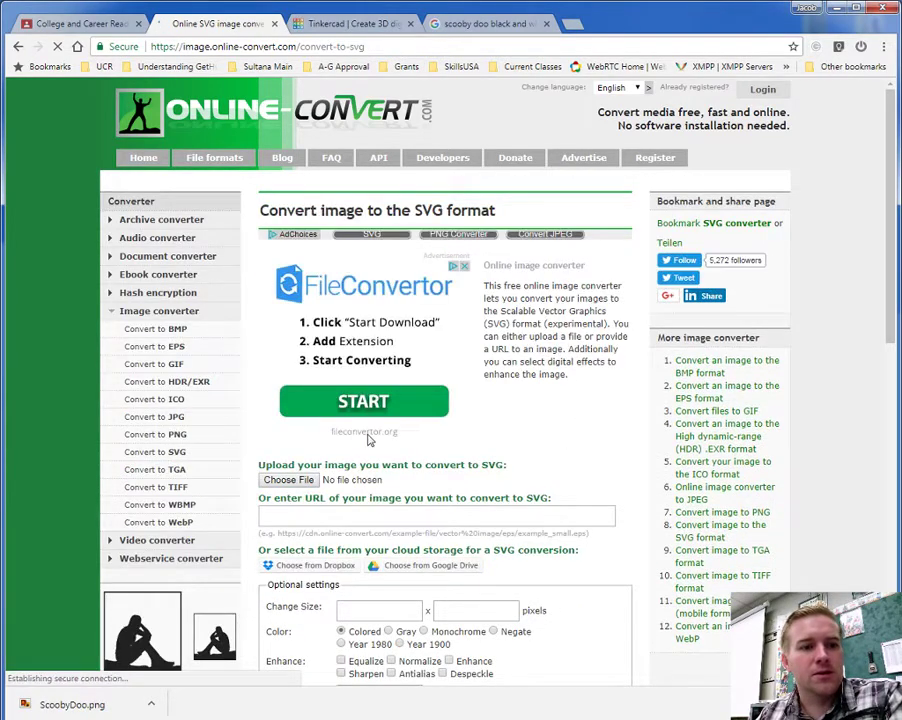
# - Choose ScoobyDoo.png from Downloads as the file to upload
pyautogui.click(305, 480)
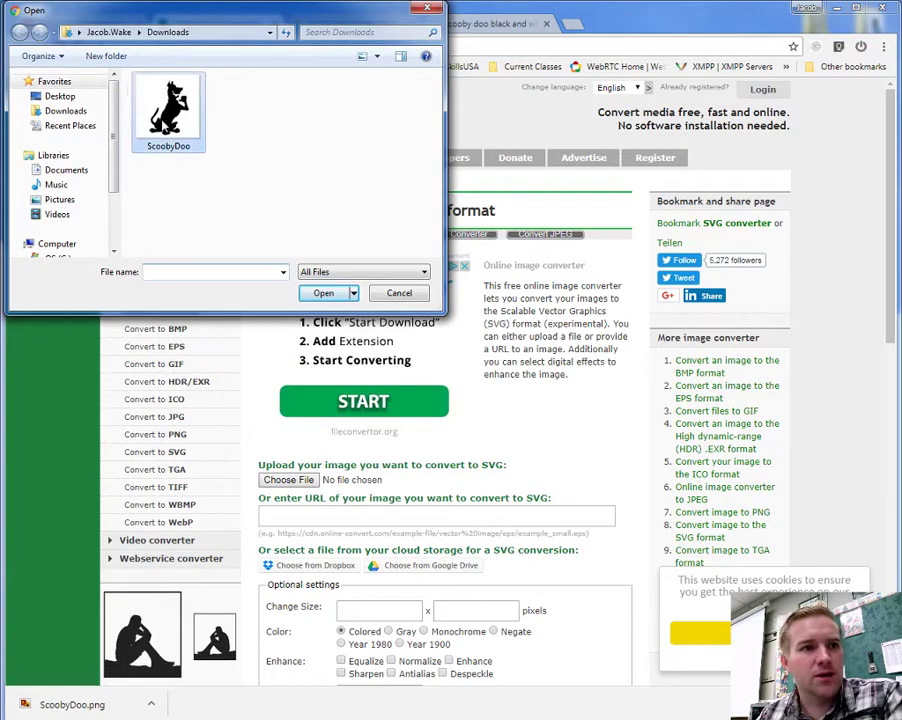
pyautogui.click(168, 110)
pyautogui.click(322, 293)
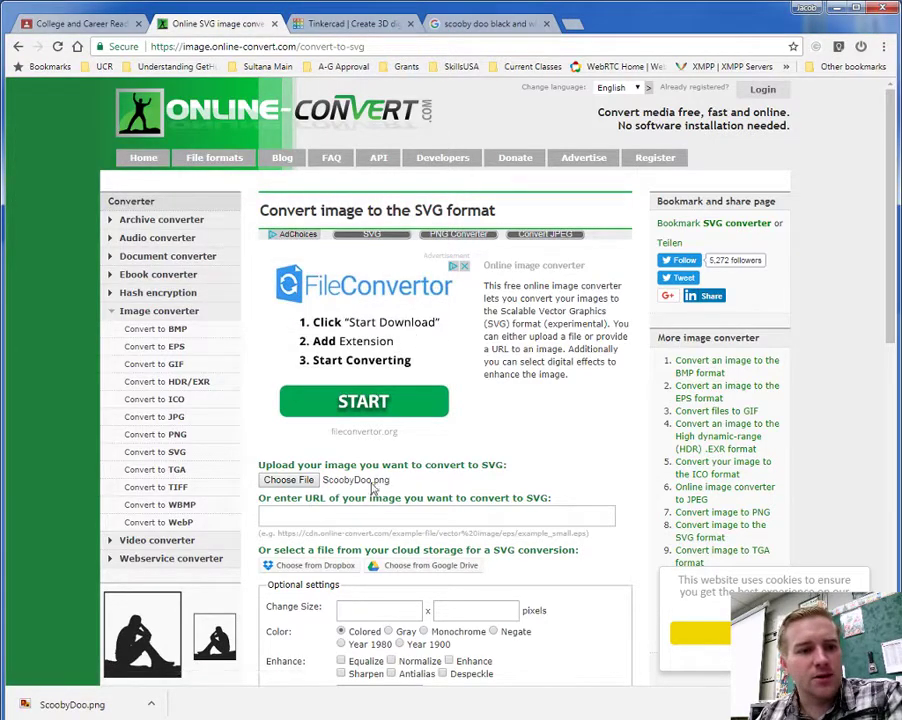
# - Convert the uploaded image so ScoobyDoo.svg gets downloaded
pyautogui.scroll(-5, 436, 482)
pyautogui.scroll(4, 449, 402)
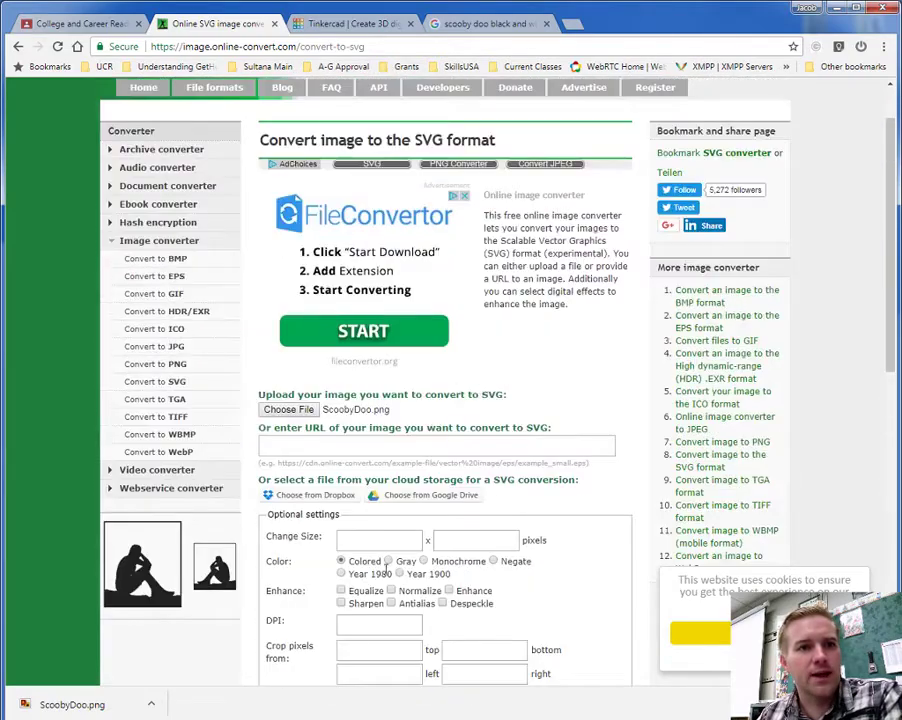
pyautogui.scroll(-6, 445, 498)
pyautogui.scroll(-4, 457, 500)
pyautogui.scroll(6, 455, 505)
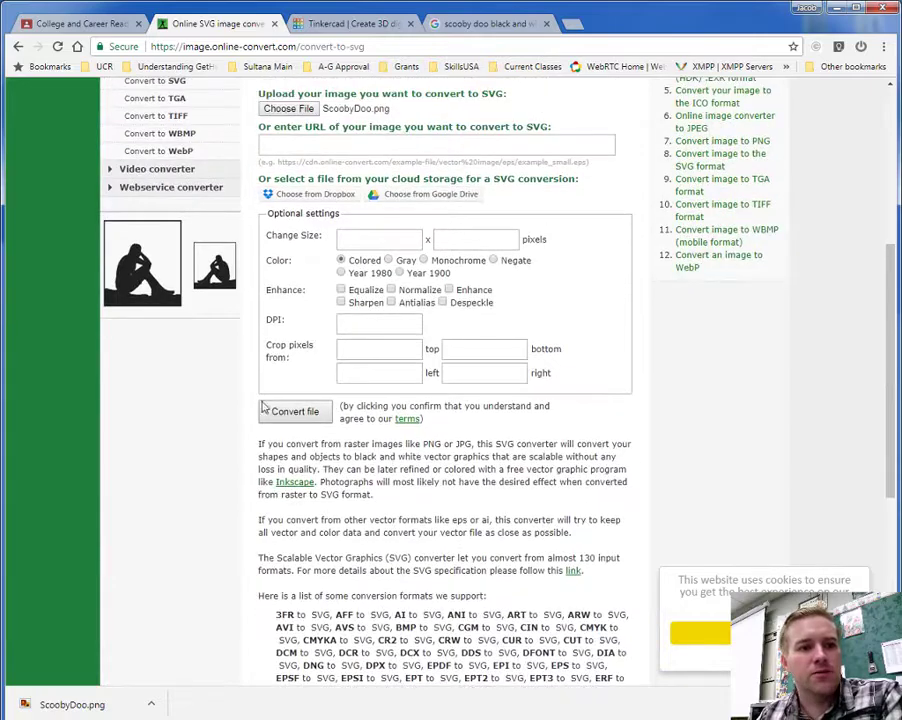
pyautogui.scroll(3, 425, 495)
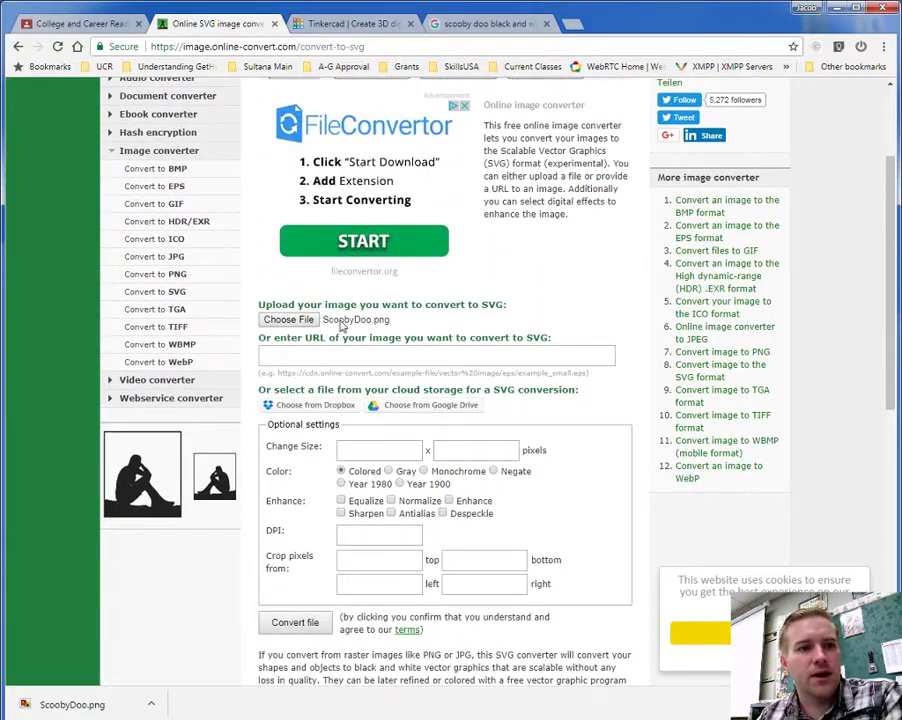
pyautogui.scroll(-3, 350, 340)
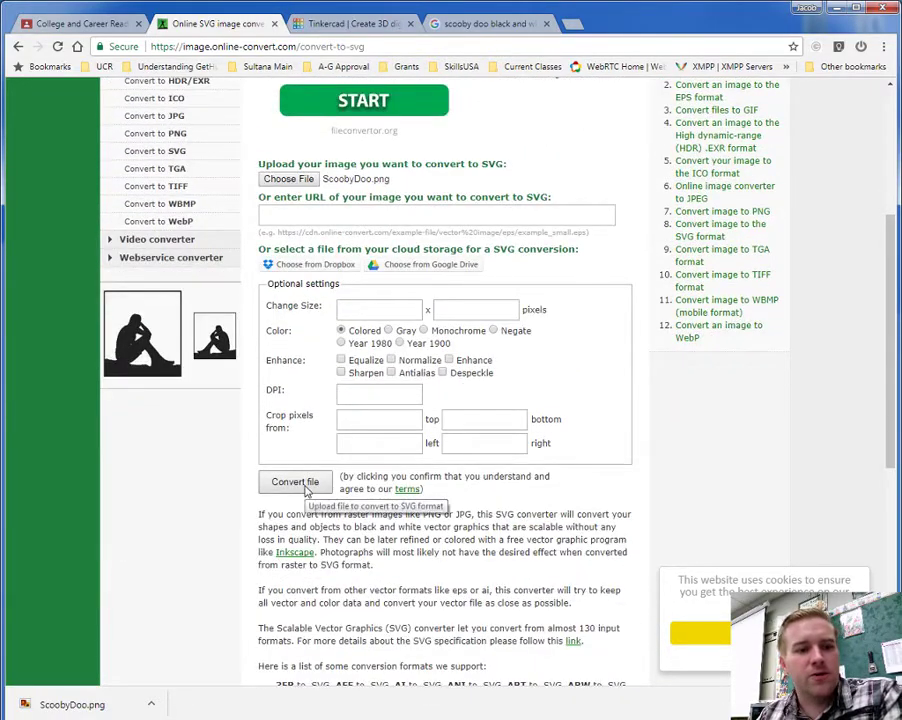
pyautogui.click(290, 483)
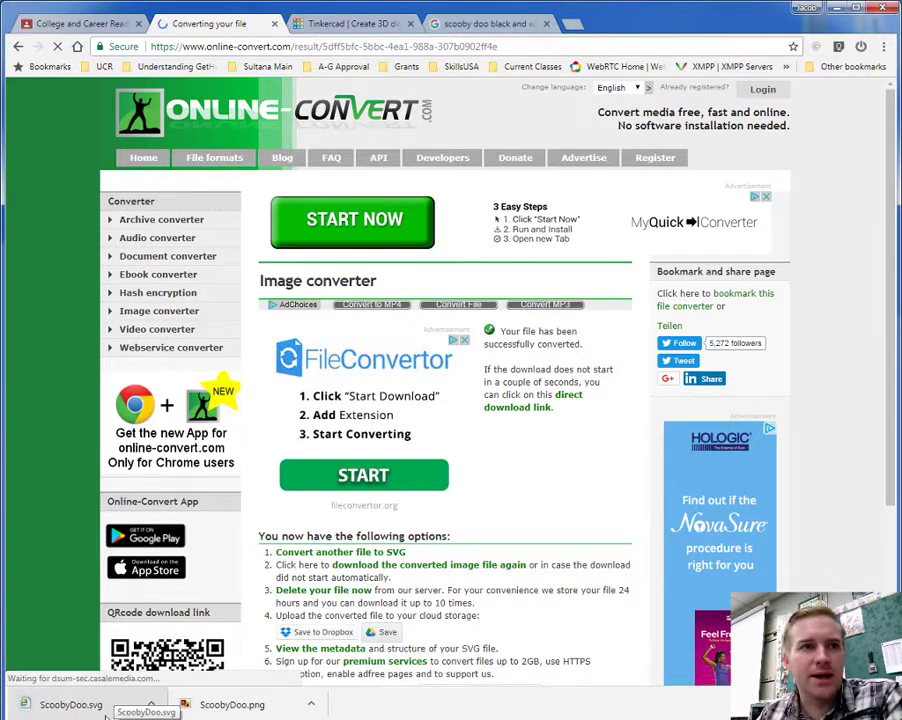
# - Sign in to Tinkercad with the Google account and create a new design
pyautogui.click(360, 23)
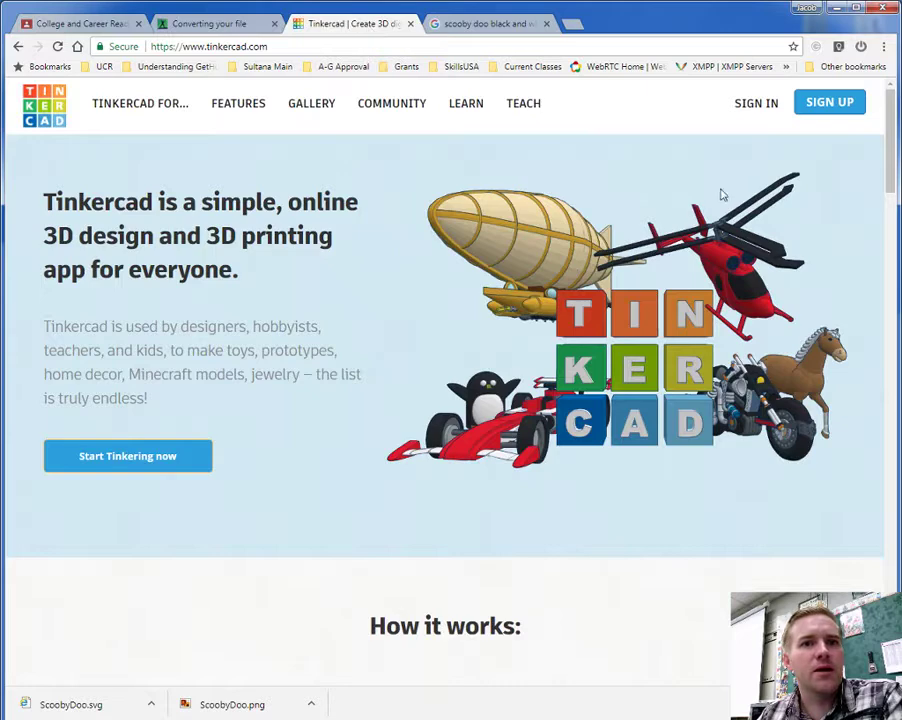
pyautogui.click(758, 108)
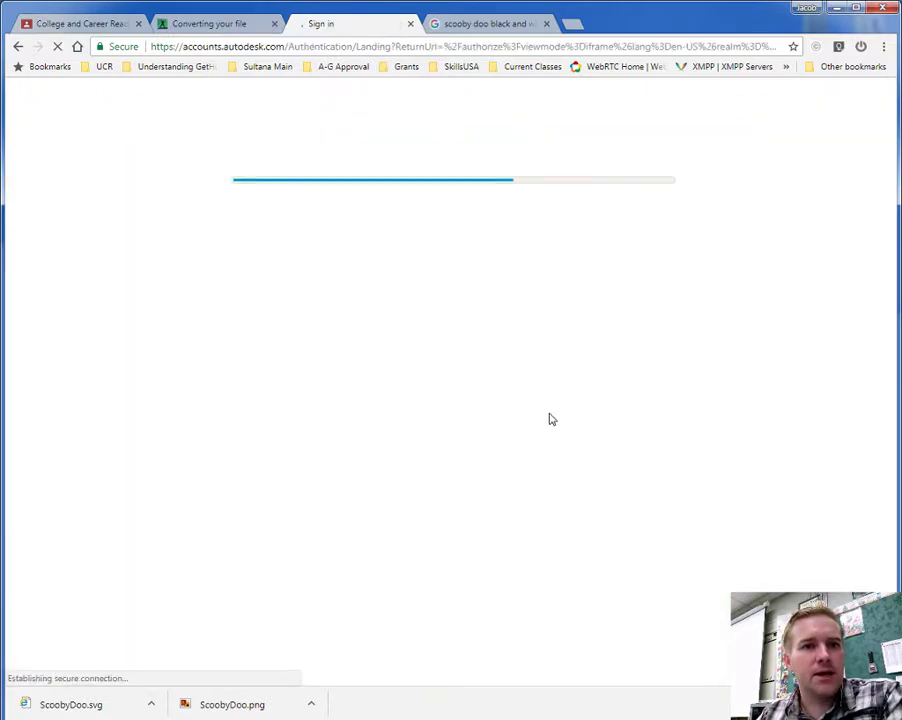
pyautogui.click(470, 280)
pyautogui.click(415, 233)
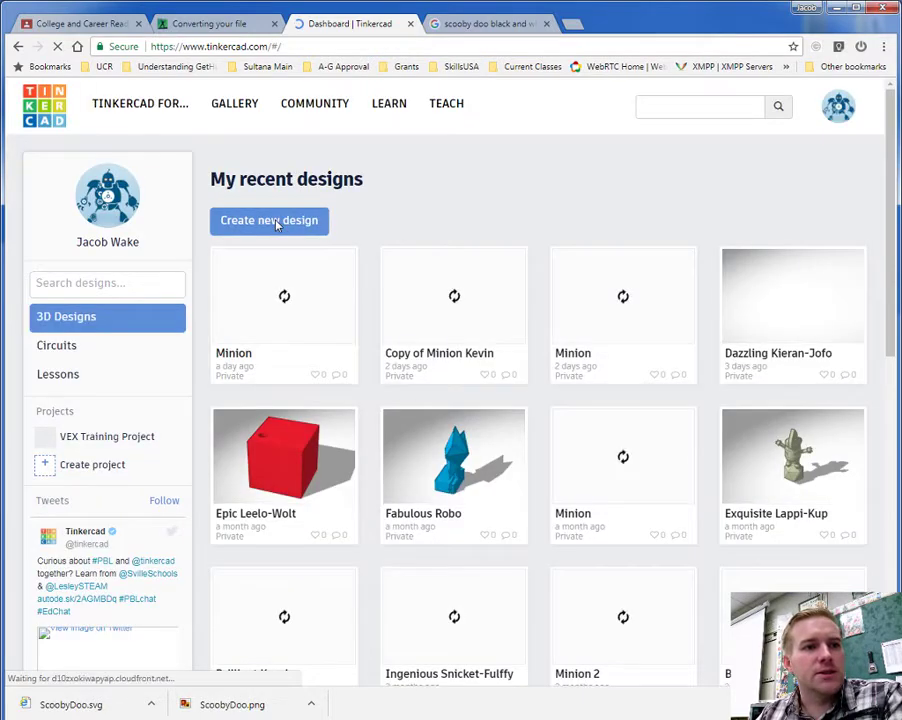
pyautogui.click(278, 222)
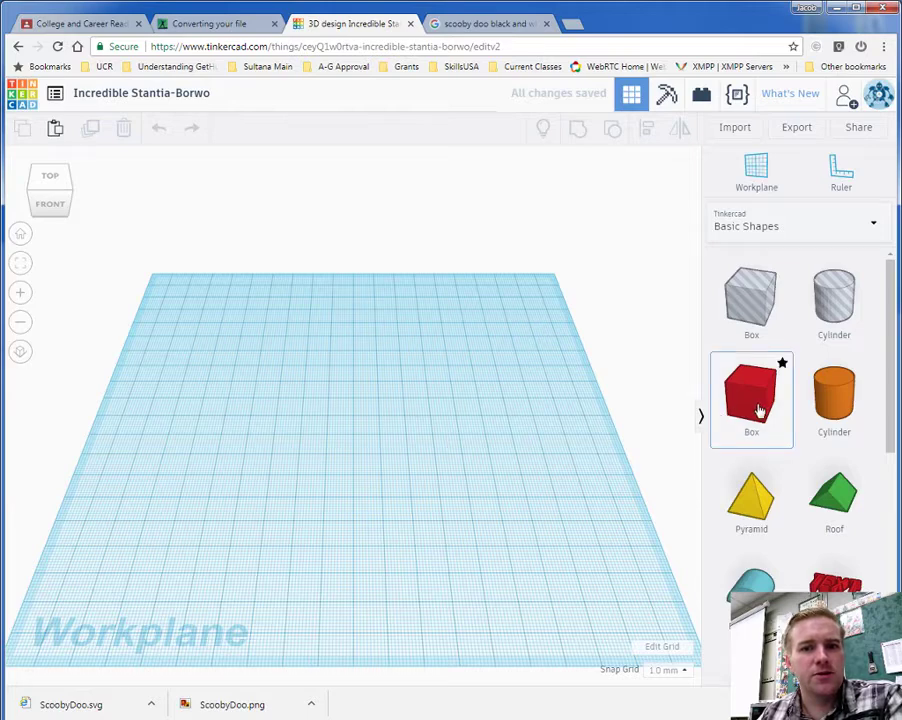
# - Place a red box on the workplane and flatten it into a thin square plate
pyautogui.moveTo(760, 410); pyautogui.dragTo(655, 628)
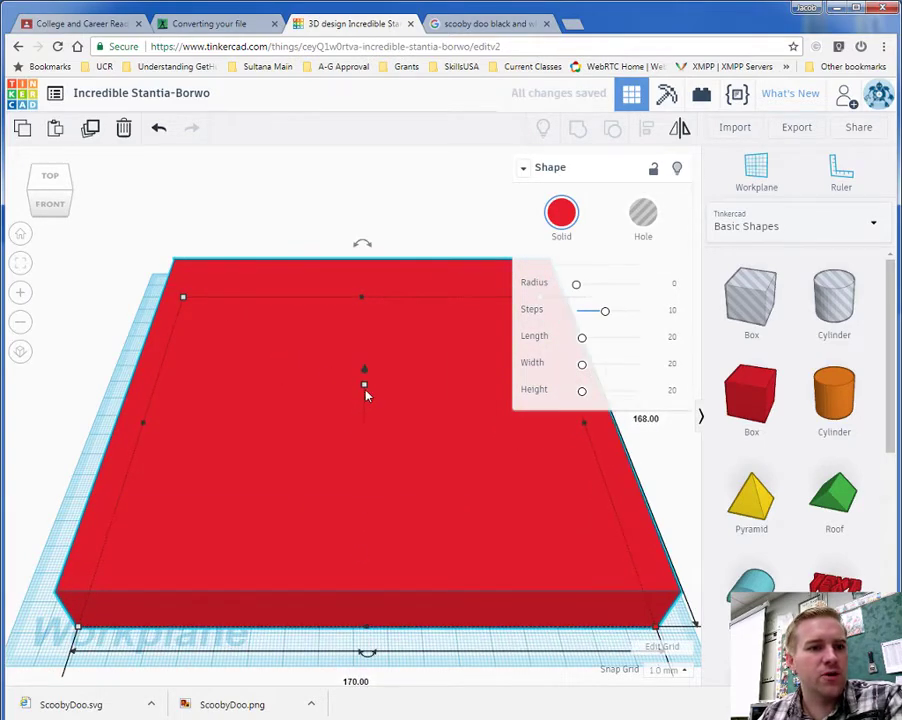
pyautogui.moveTo(364, 386); pyautogui.dragTo(366, 413)
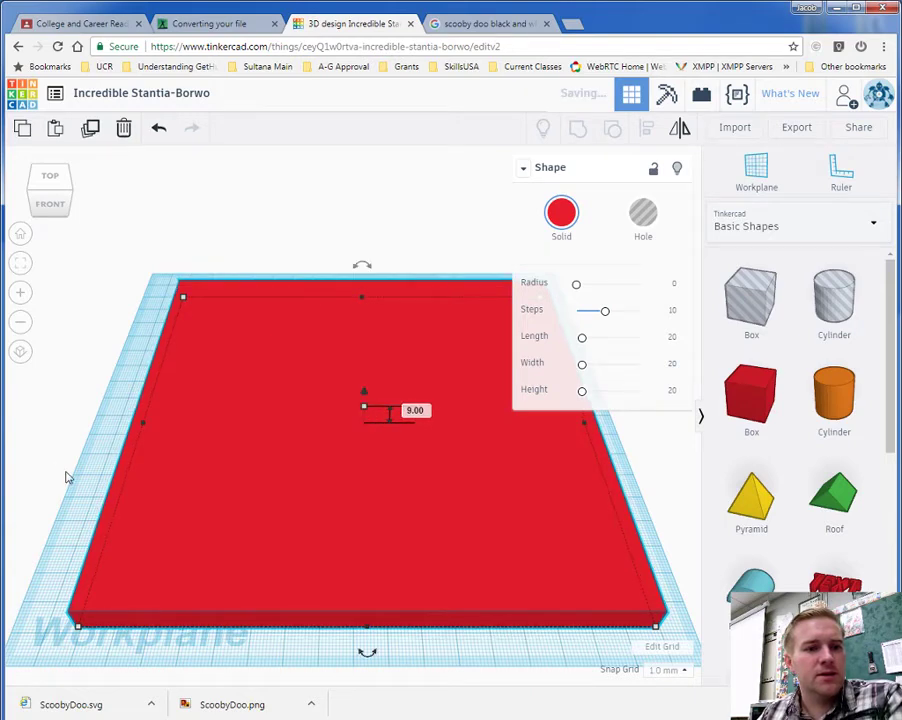
pyautogui.click(67, 478)
# - Add a second box stretched to 170 along the plate's front edge as a taller ledge
pyautogui.moveTo(678, 470); pyautogui.dragTo(731, 427, button='right')
pyautogui.moveTo(731, 427); pyautogui.dragTo(565, 629)
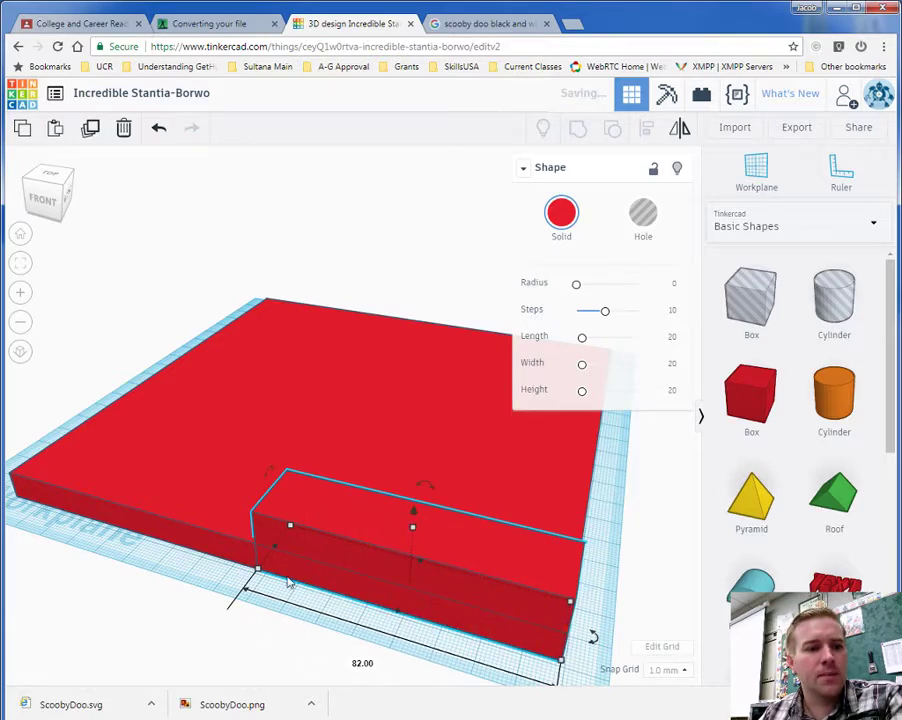
pyautogui.moveTo(274, 545); pyautogui.dragTo(44, 482)
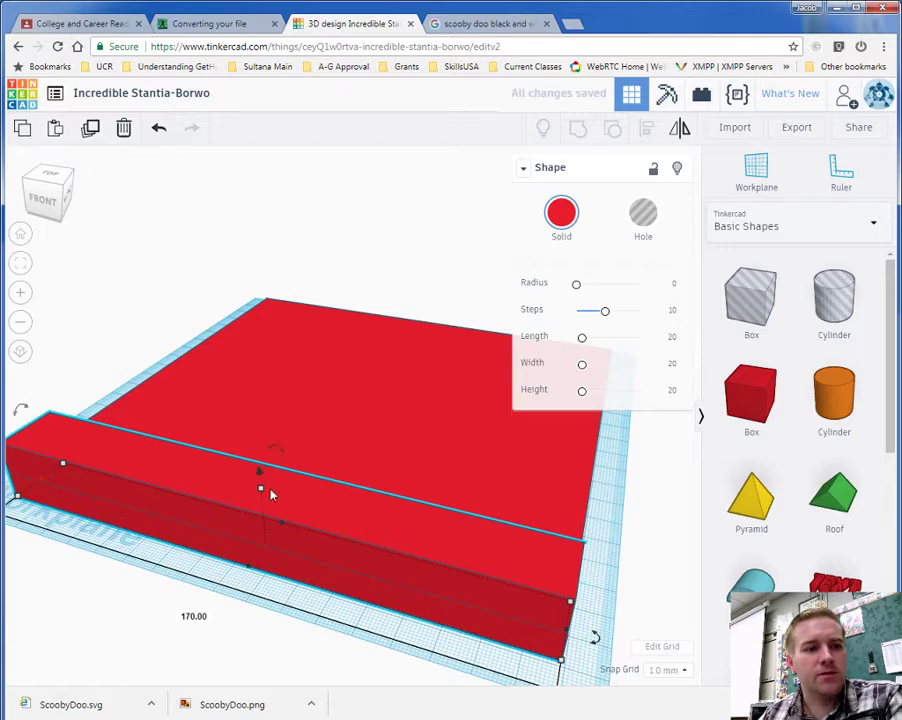
pyautogui.moveTo(284, 530); pyautogui.dragTo(258, 486)
pyautogui.moveTo(626, 562); pyautogui.dragTo(646, 550, button='right')
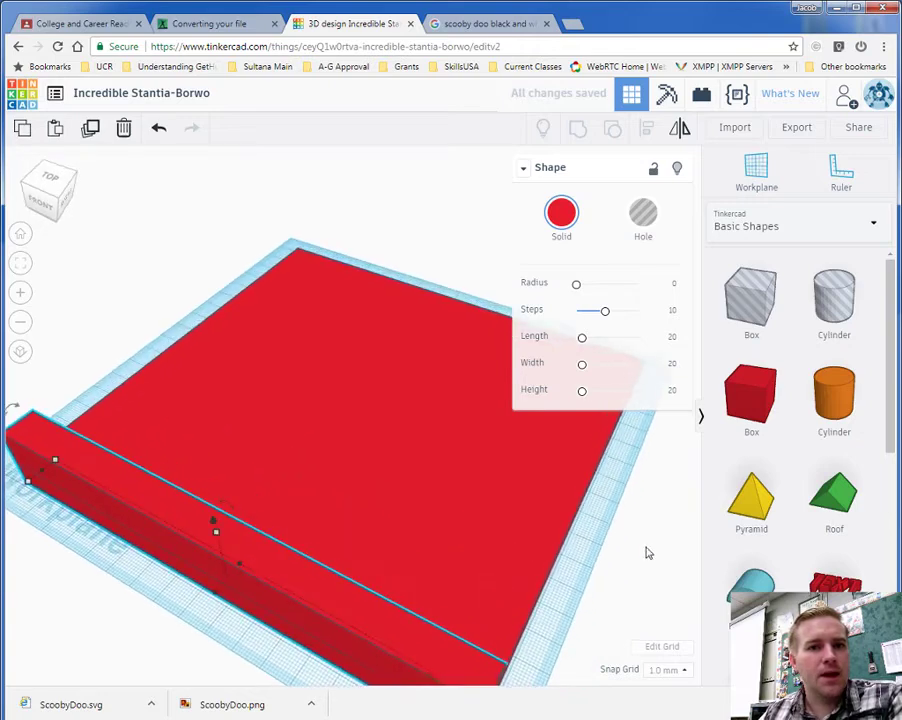
# - Import ScoobyDoo.svg with Length and Width both set to 100
pyautogui.click(736, 130)
pyautogui.click(466, 389)
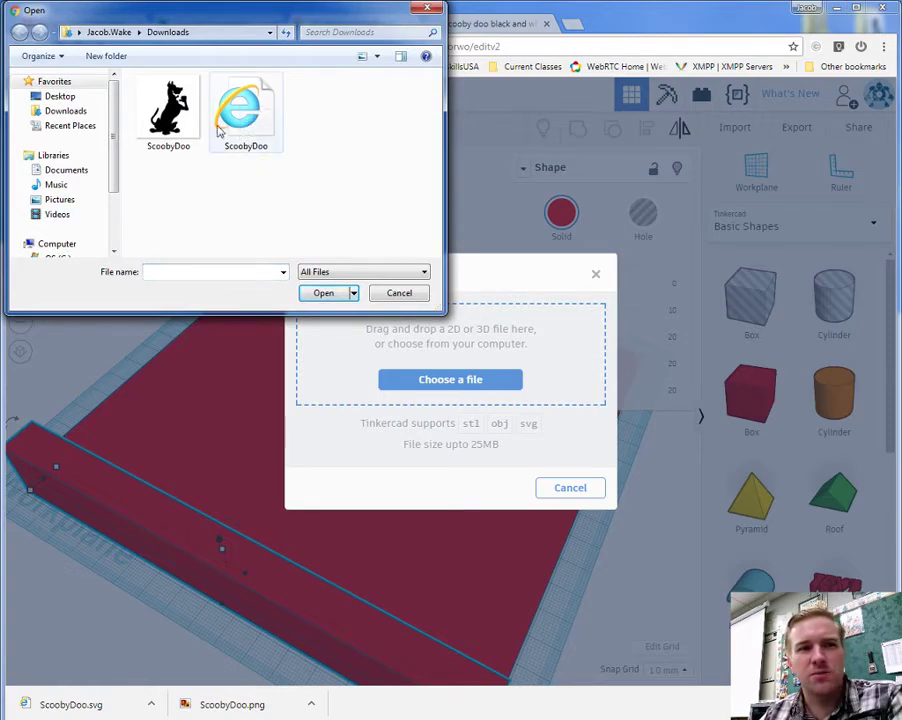
pyautogui.click(256, 134)
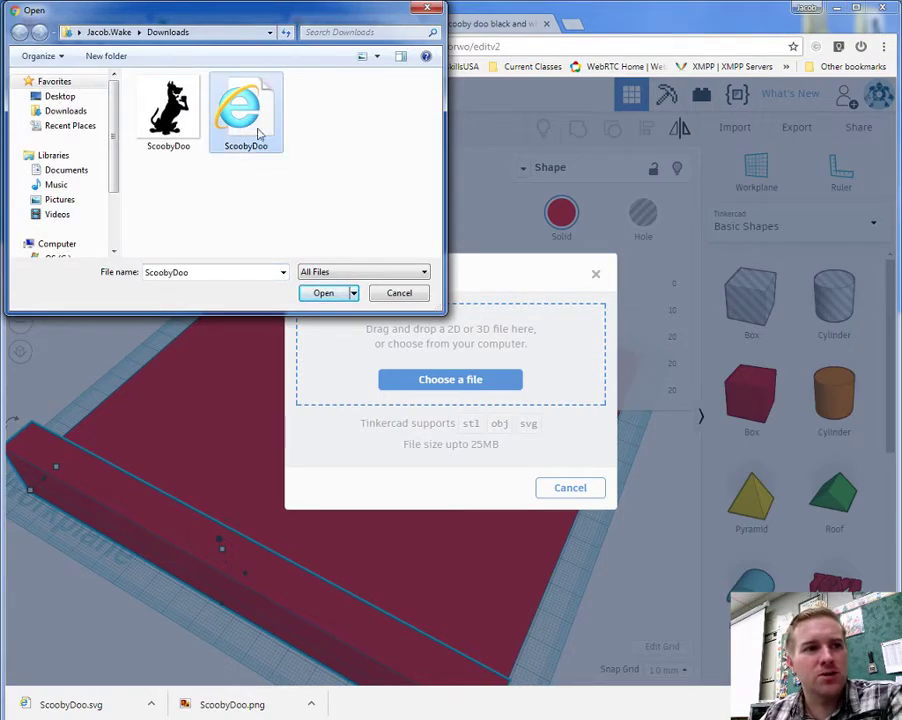
pyautogui.click(320, 293)
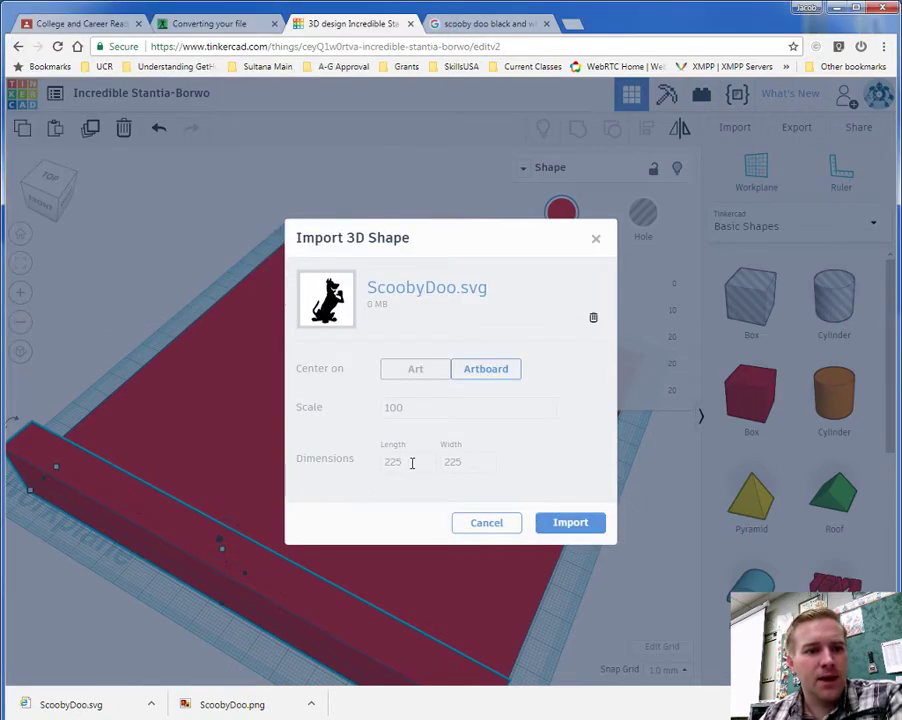
pyautogui.click(411, 463)
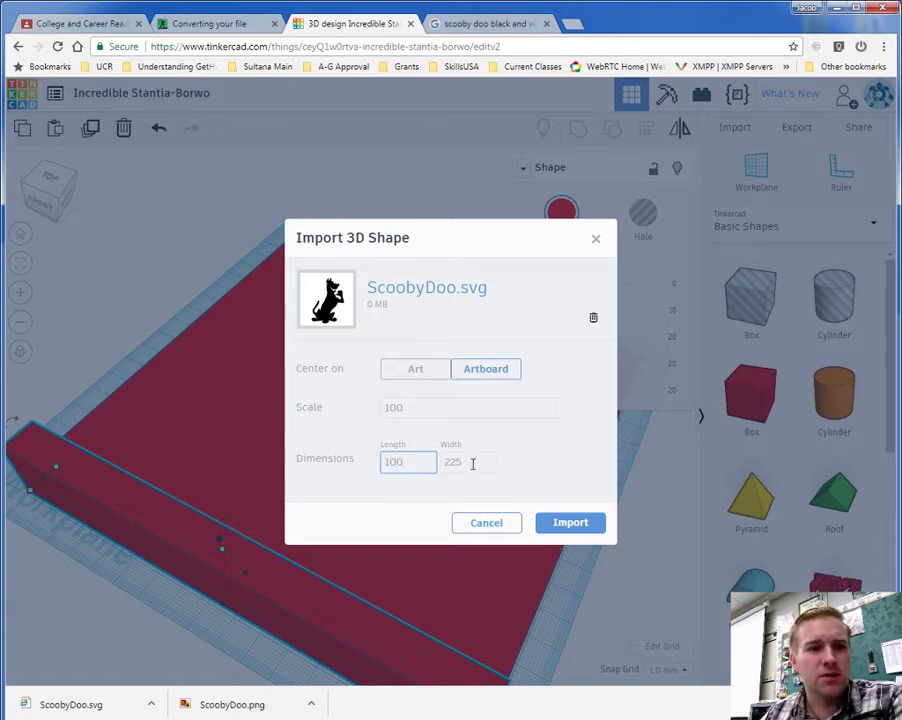
pyautogui.press('Tab')
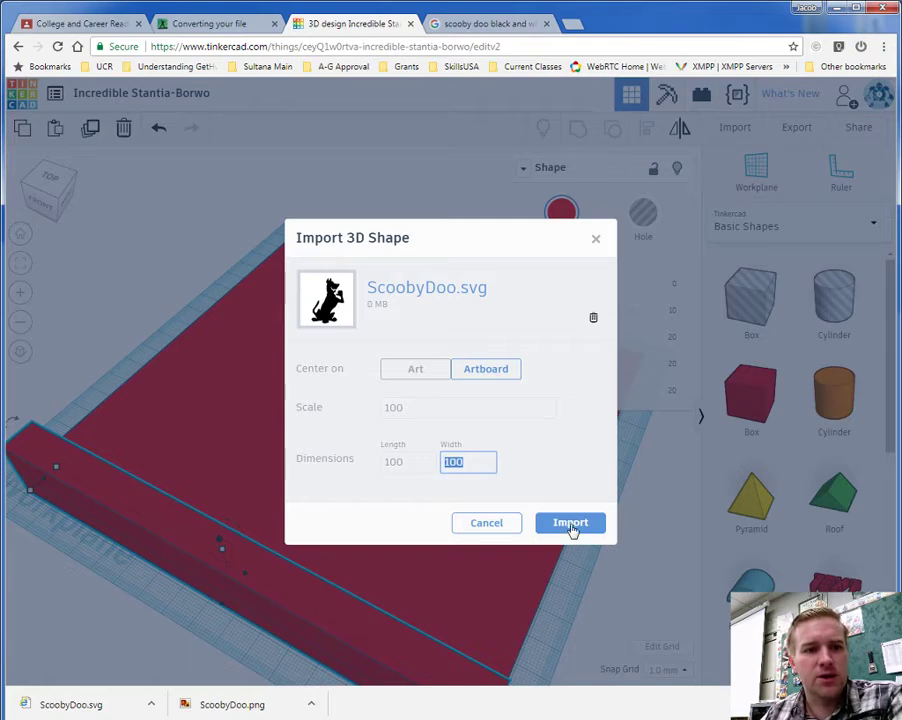
pyautogui.click(570, 523)
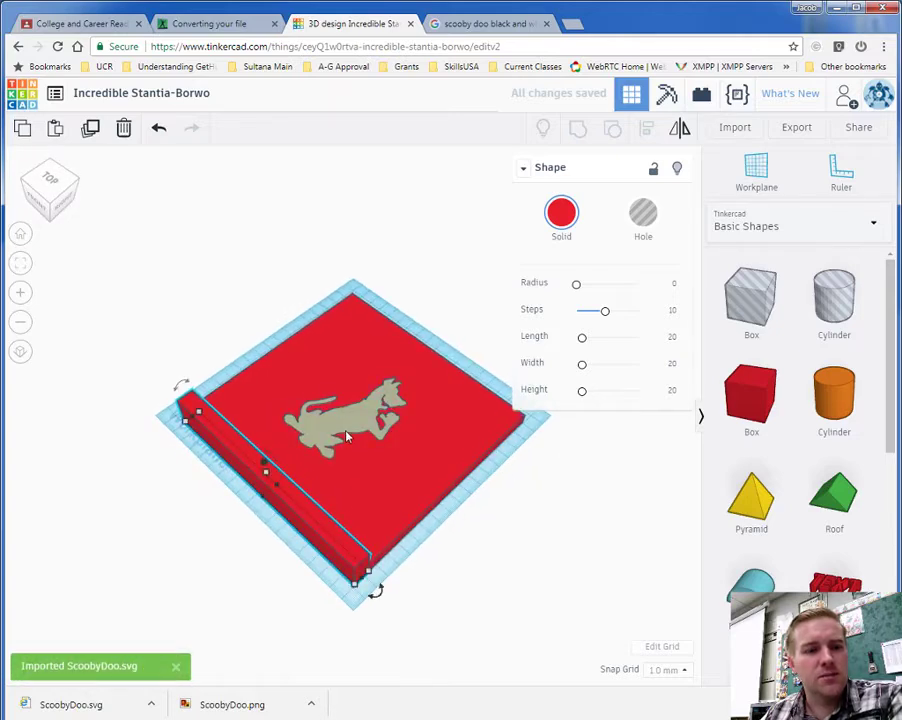
# - Make the Scooby shape a hole, centre it on the plate and enlarge it to 94.55 by 131.75
pyautogui.scroll(5, 346, 436)
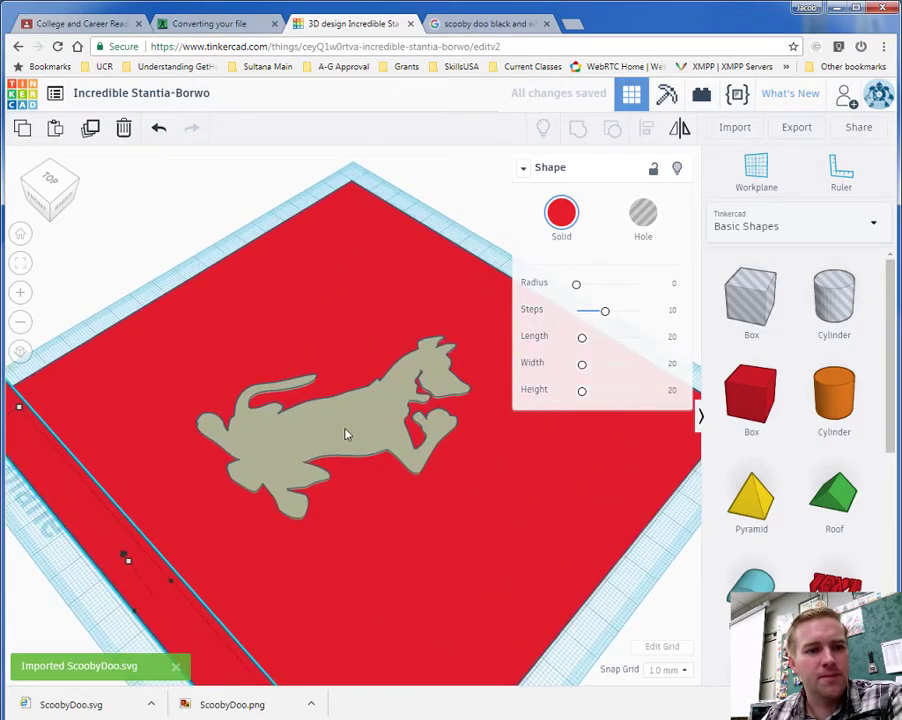
pyautogui.click(346, 434)
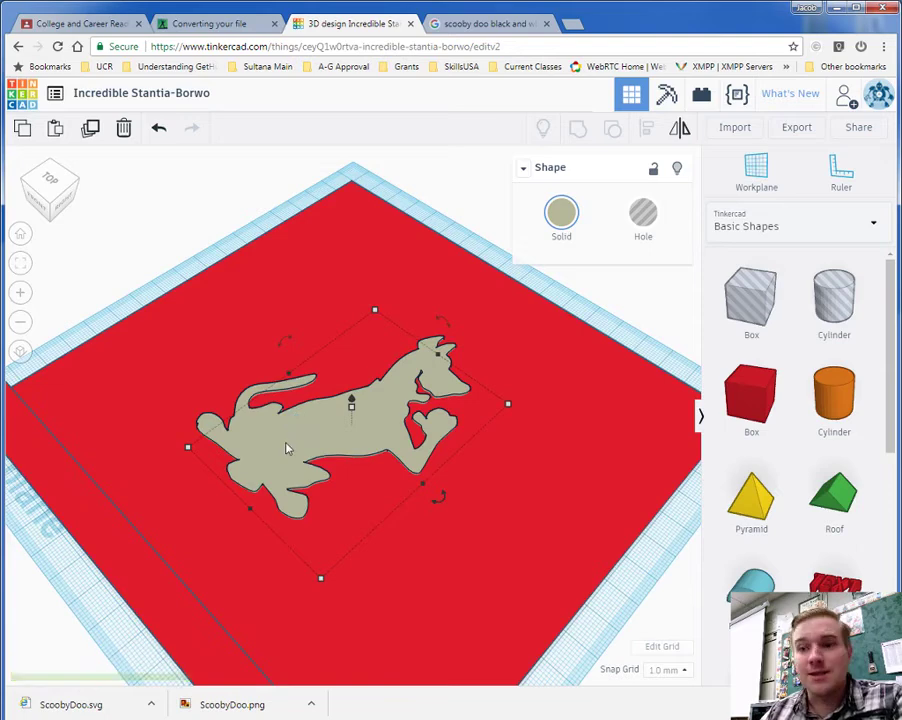
pyautogui.click(643, 214)
pyautogui.moveTo(330, 350); pyautogui.dragTo(316, 273)
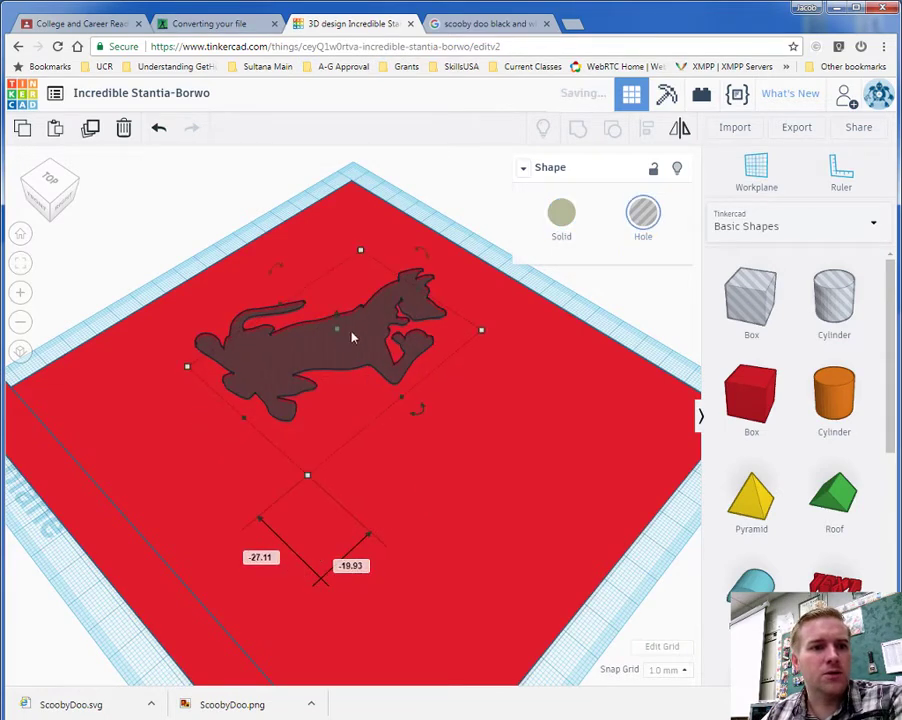
pyautogui.moveTo(352, 337); pyautogui.dragTo(366, 309)
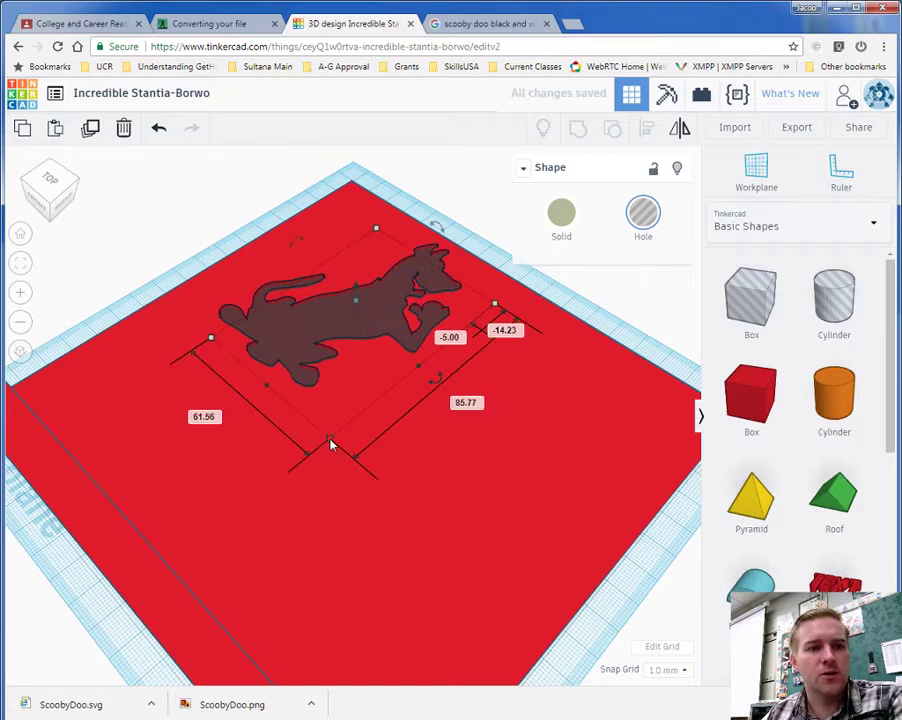
pyautogui.keyDown('shift'); pyautogui.moveTo(332, 445); pyautogui.dragTo(293, 612); pyautogui.keyUp('shift')
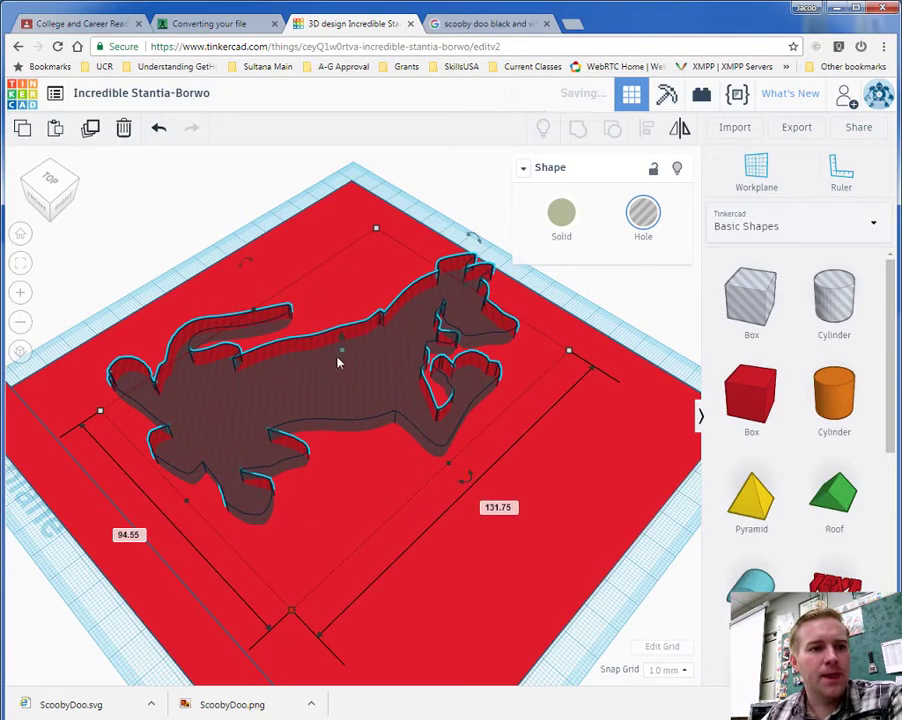
# - Group the front ledge bar and the red plate into one shape
pyautogui.scroll(2, 400, 452)
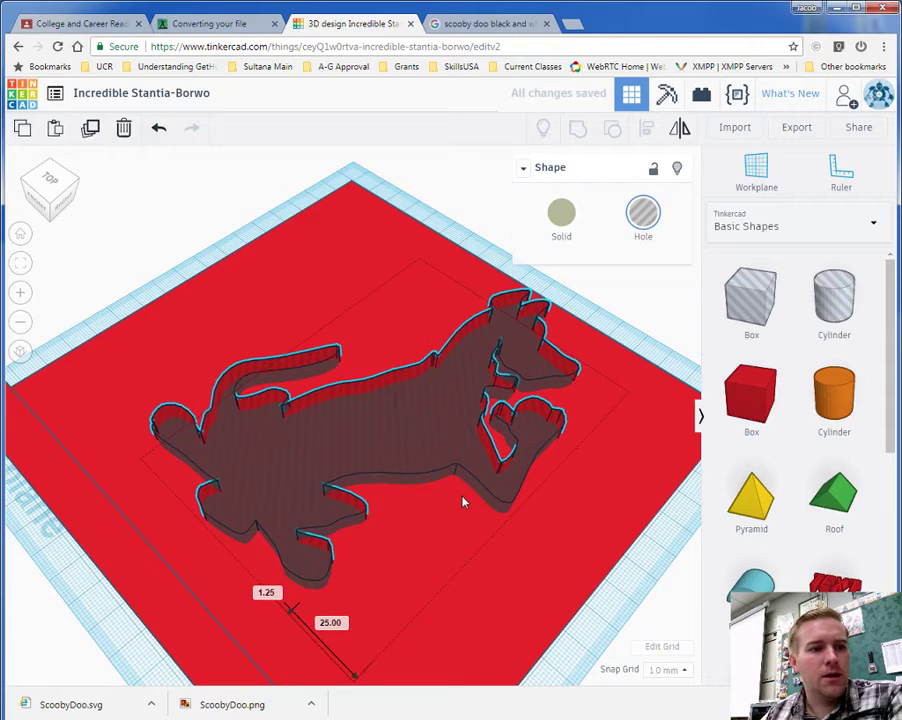
pyautogui.scroll(-3, 483, 500)
pyautogui.scroll(-3, 450, 633)
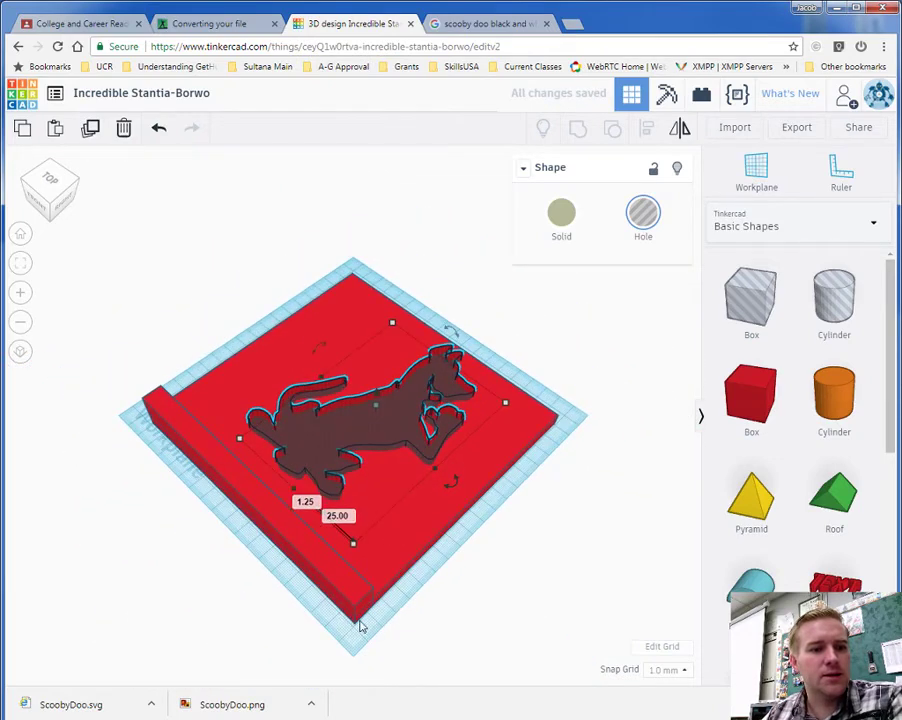
pyautogui.click(430, 605)
pyautogui.click(344, 584)
pyautogui.keyDown('shift'); pyautogui.click(430, 543); pyautogui.keyUp('shift')
pyautogui.click(577, 130)
pyautogui.click(507, 562)
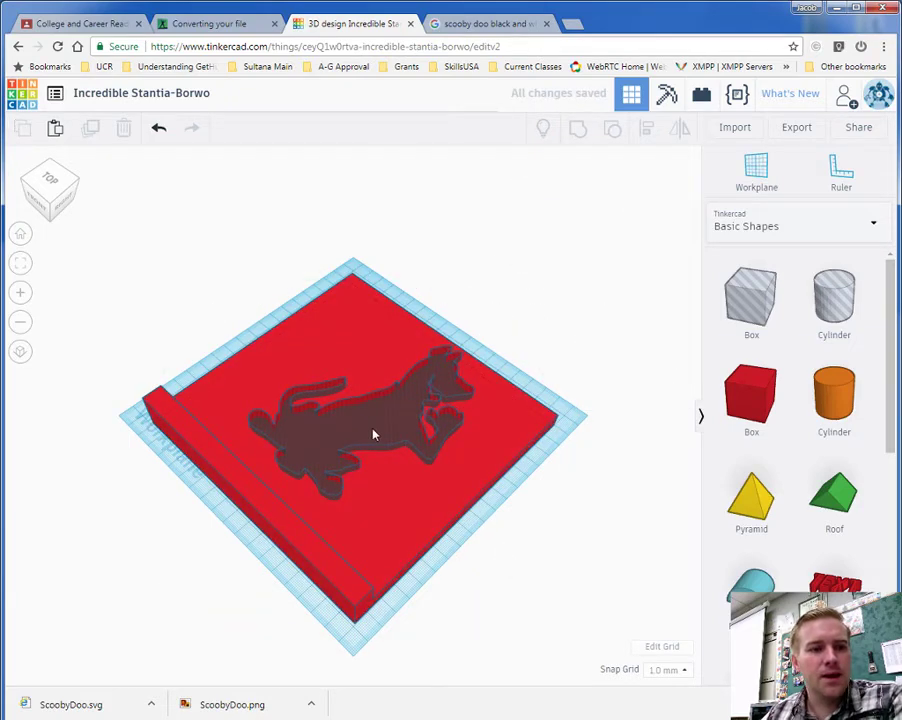
# - Raise the Scooby hole's height to 23
pyautogui.click(373, 434)
pyautogui.moveTo(468, 530); pyautogui.dragTo(396, 425, button='right')
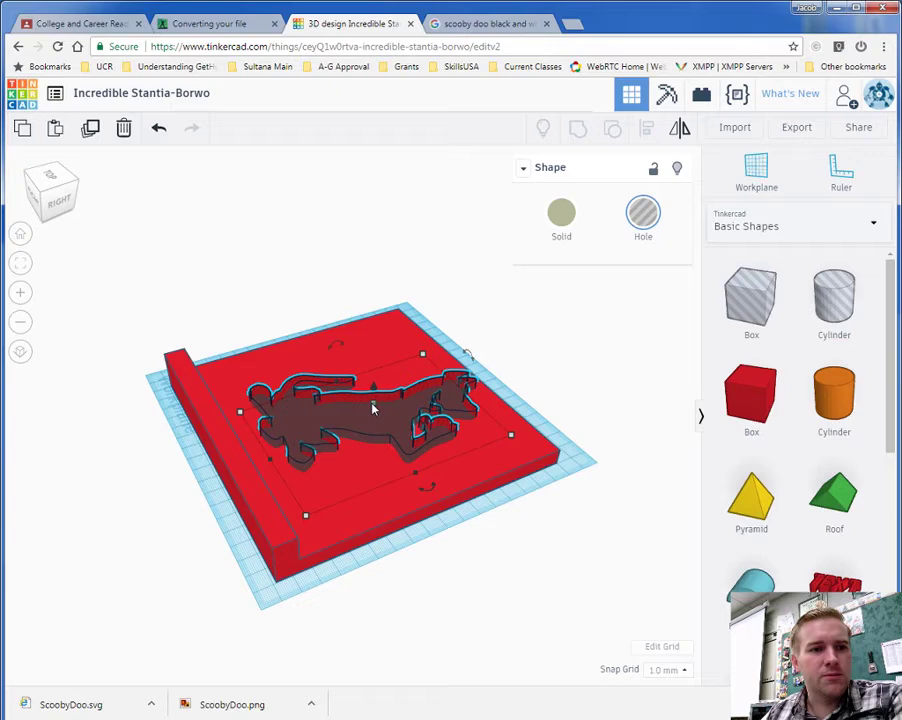
pyautogui.moveTo(372, 404)
pyautogui.mouseDown()
pyautogui.moveTo(374, 375)
pyautogui.moveTo(378, 396)
pyautogui.mouseUp()
pyautogui.moveTo(505, 604); pyautogui.dragTo(642, 628, button='right')
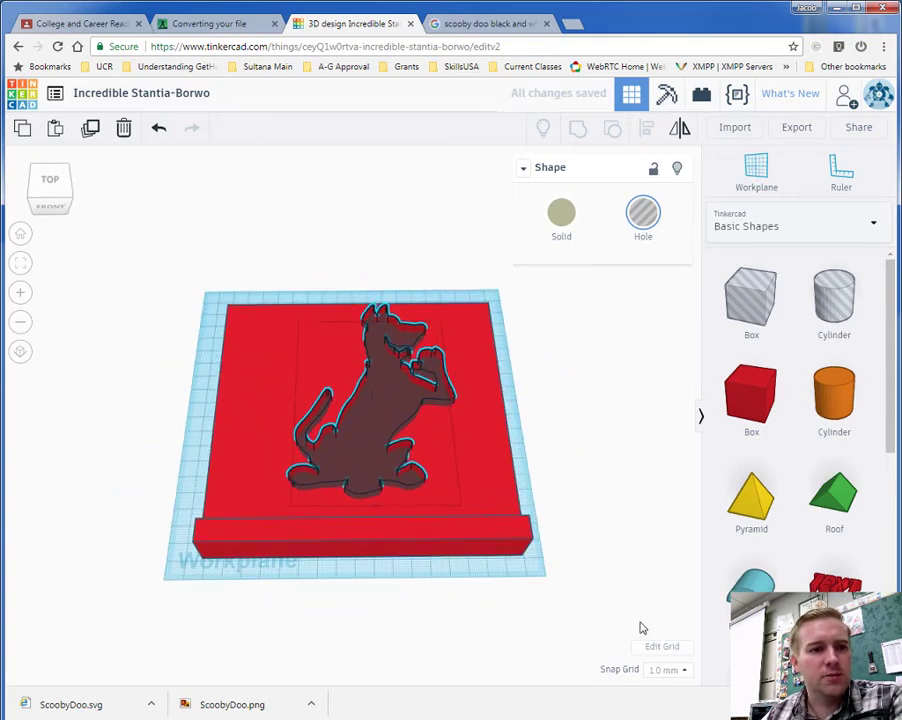
# - Group the red plate with the Scooby hole to cut the silhouette through, then view from above
pyautogui.keyDown('shift'); pyautogui.click(474, 466); pyautogui.keyUp('shift')
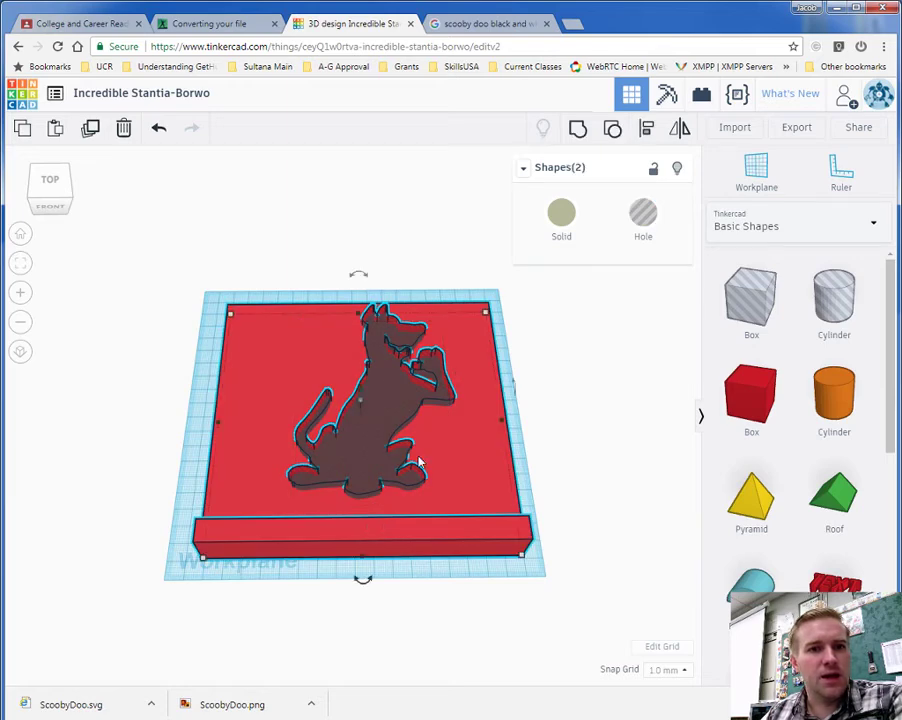
pyautogui.click(578, 128)
pyautogui.click(602, 441)
pyautogui.moveTo(383, 445); pyautogui.dragTo(393, 538, button='right')
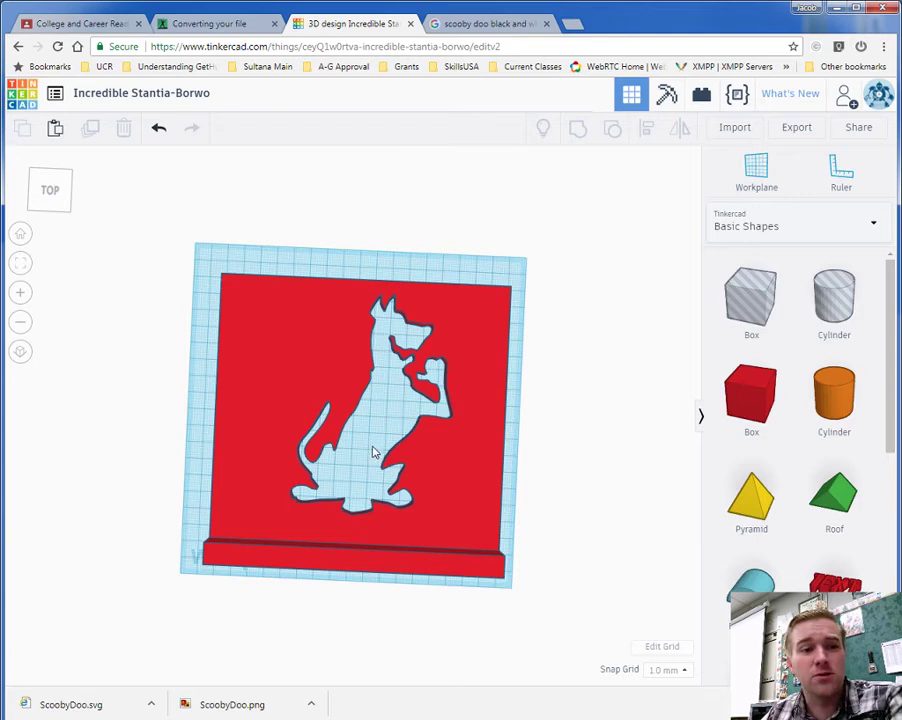
# - Ungroup the plate and move the Scooby hole up and further back on the plate
pyautogui.hotkey('ctrl', 'a')
pyautogui.click(580, 128)
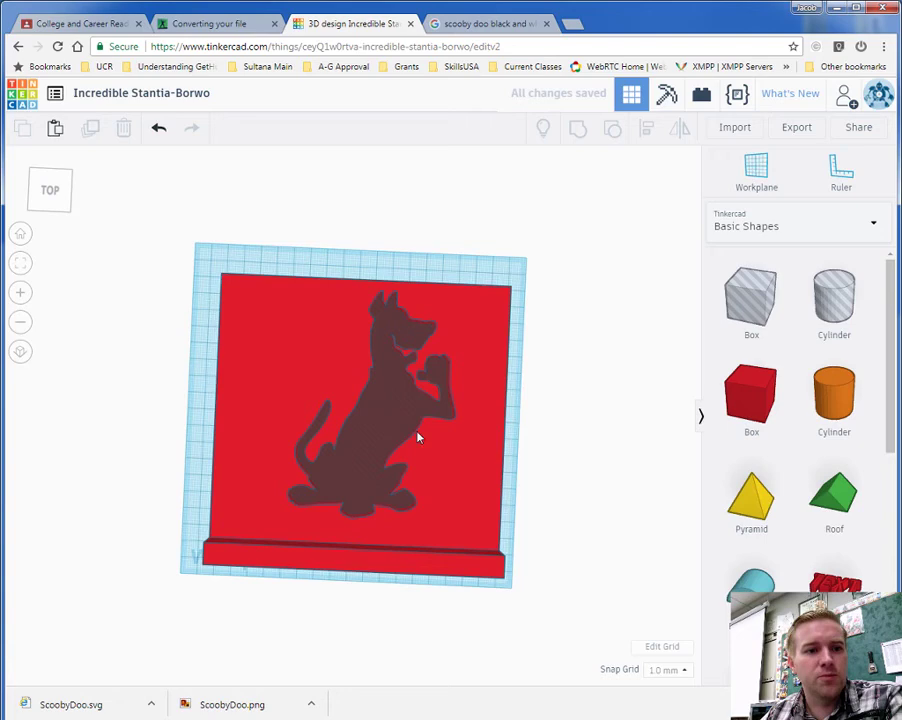
pyautogui.click(388, 431)
pyautogui.moveTo(376, 410); pyautogui.dragTo(386, 382, button='right')
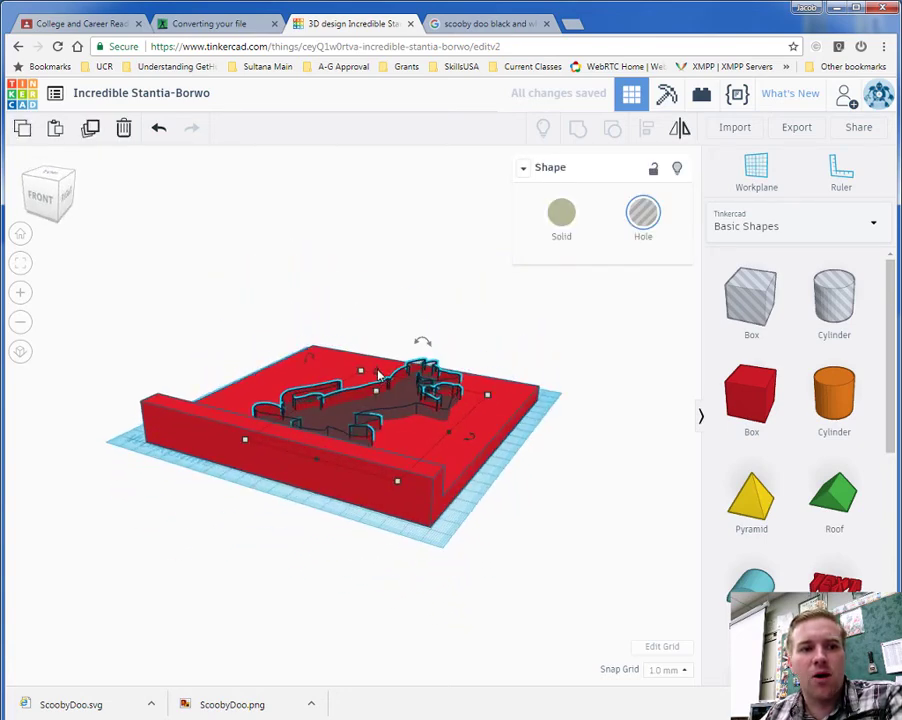
pyautogui.moveTo(376, 369); pyautogui.dragTo(390, 344)
pyautogui.moveTo(546, 504); pyautogui.dragTo(532, 527, button='right')
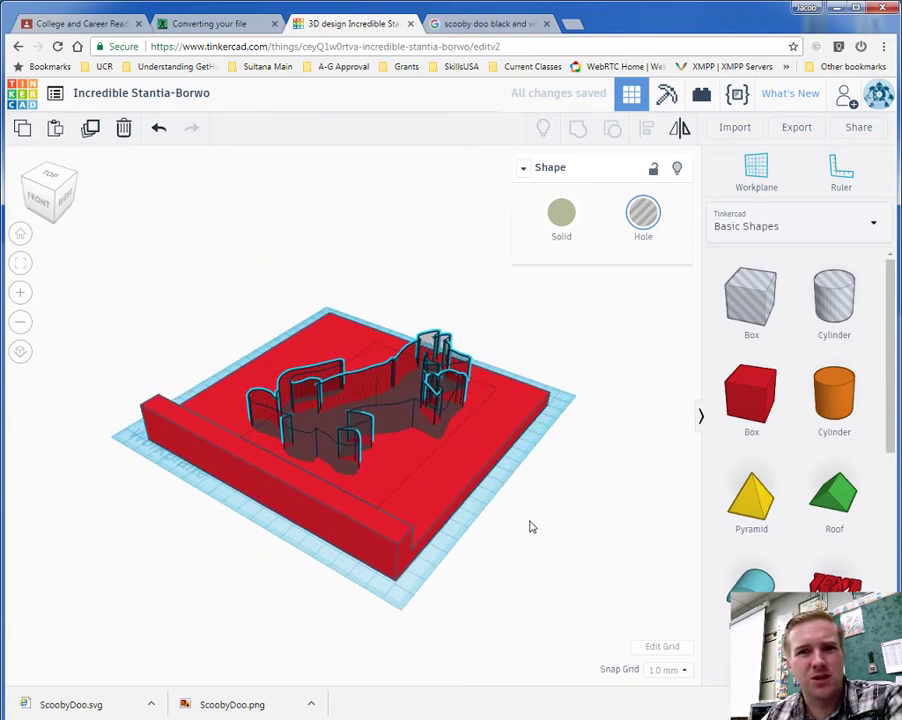
pyautogui.moveTo(490, 534); pyautogui.dragTo(526, 546, button='right')
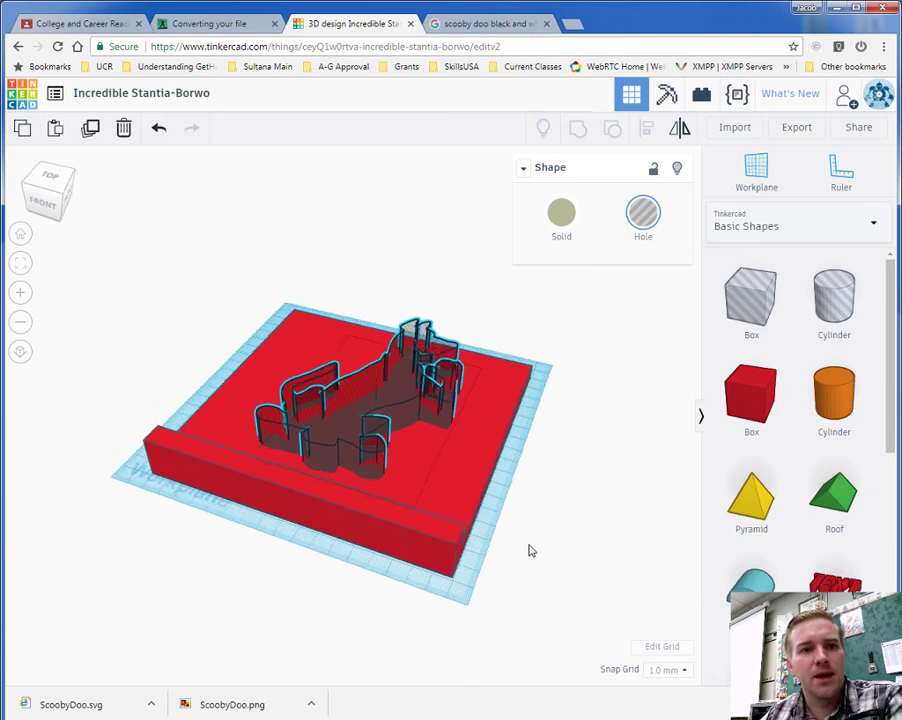
# - Regroup the red plate with the raised Scooby hole to leave a shallow engraved recess
pyautogui.click(478, 497)
pyautogui.keyDown('shift'); pyautogui.click(394, 391); pyautogui.keyUp('shift')
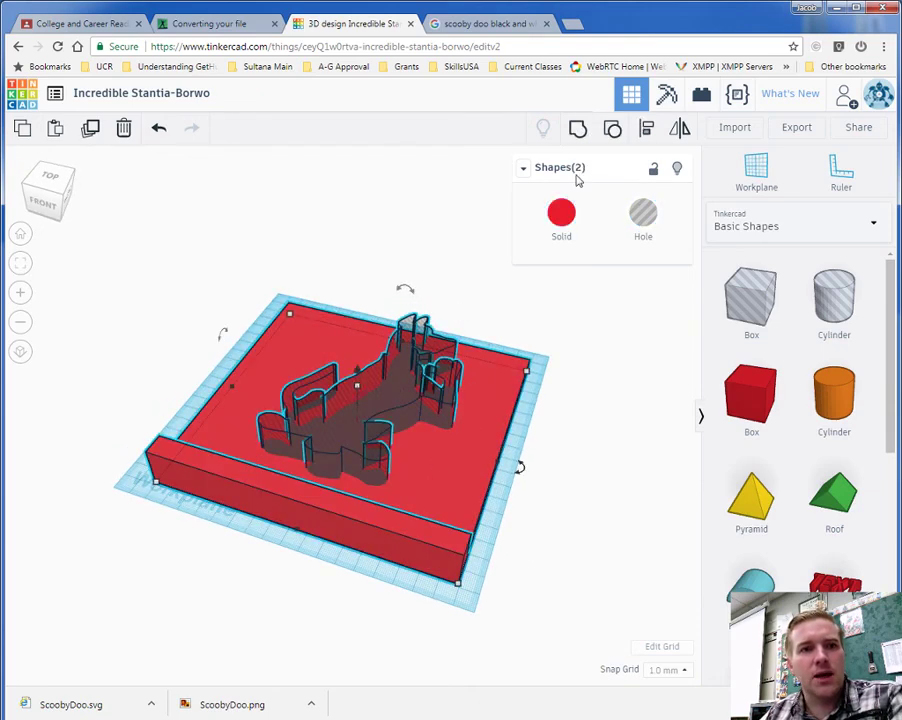
pyautogui.click(577, 136)
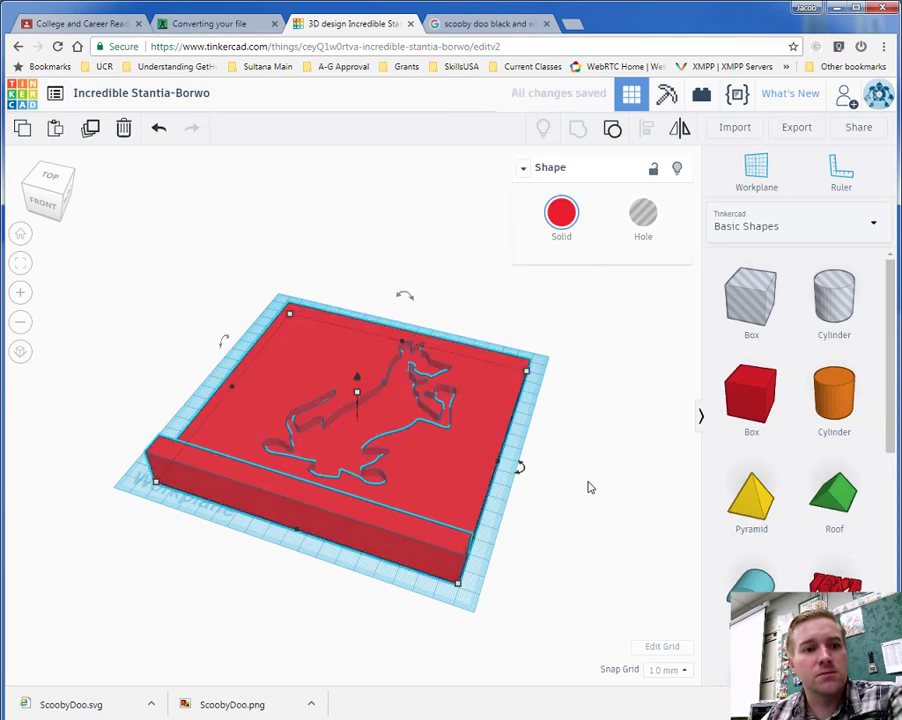
pyautogui.click(582, 488)
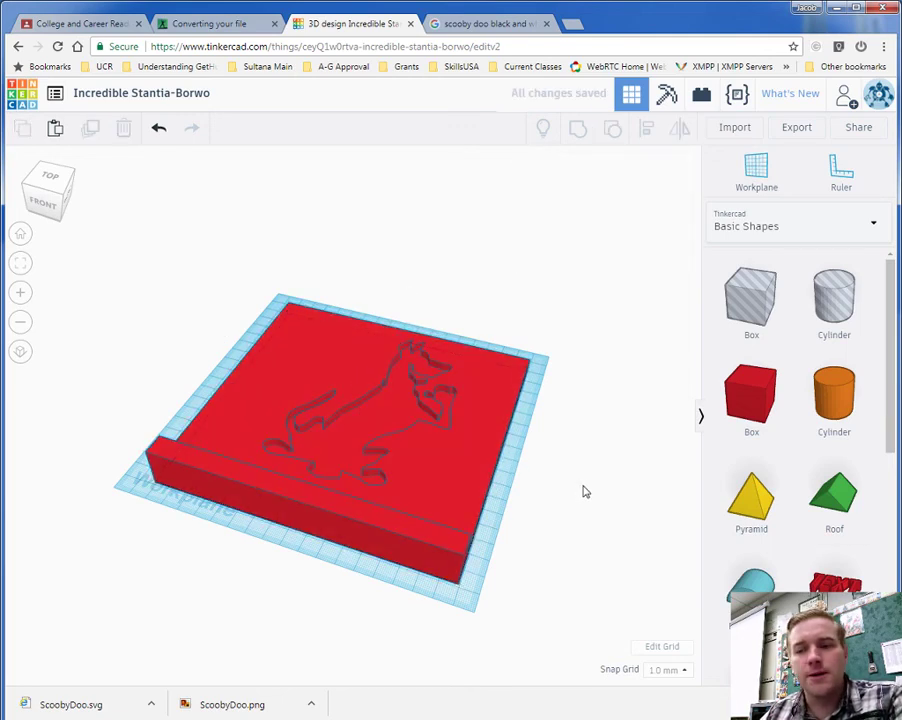